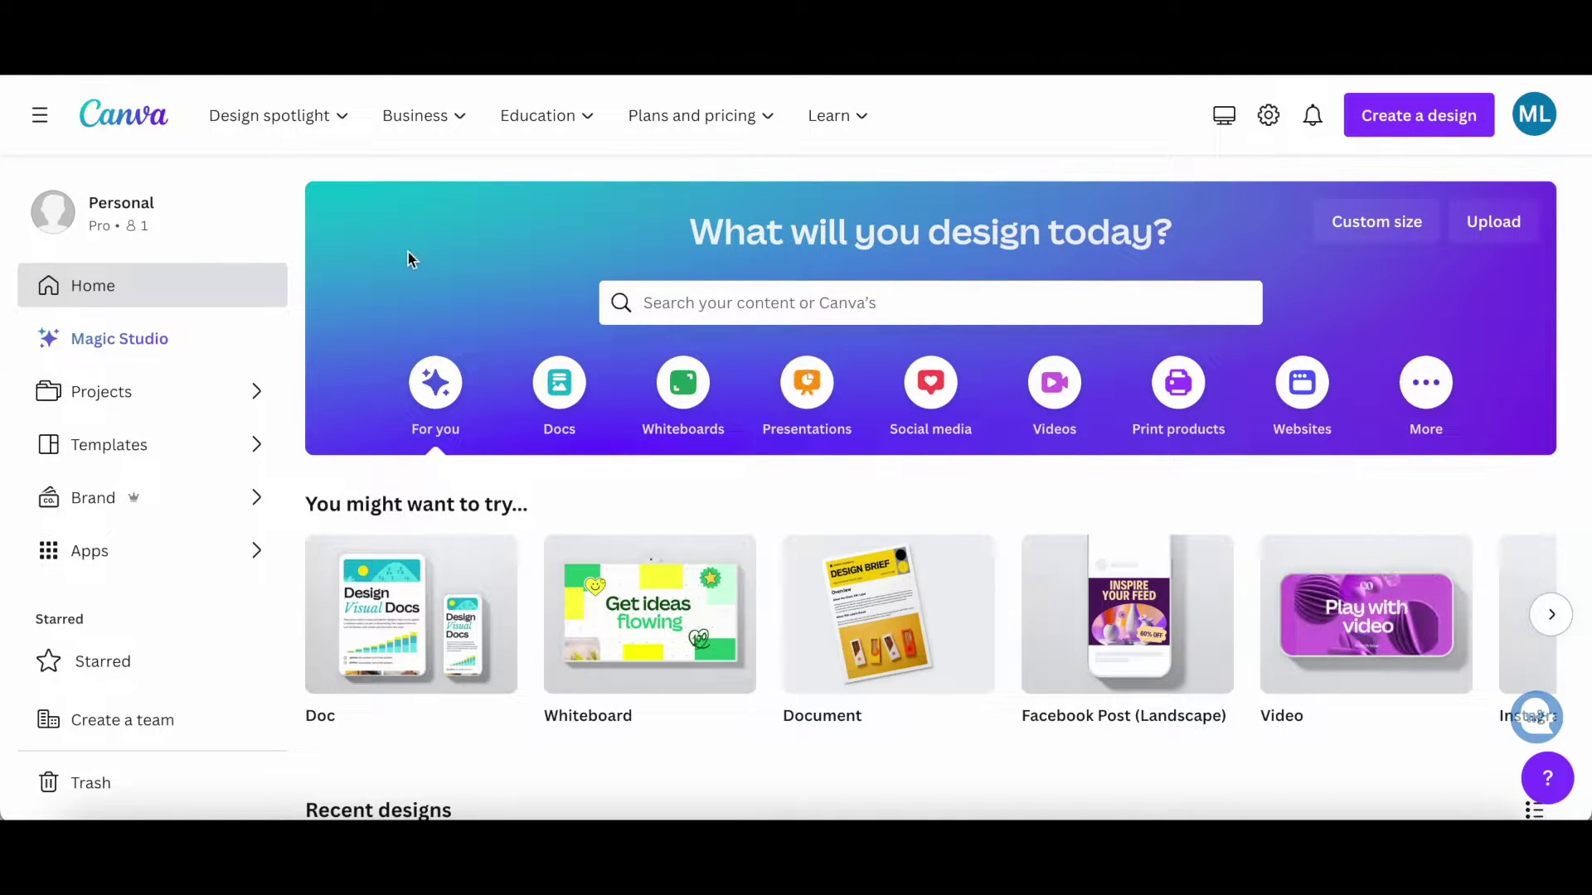
Go to Magic Studio and scroll down to the Magic Media Text to Image card
left_click(201, 348)
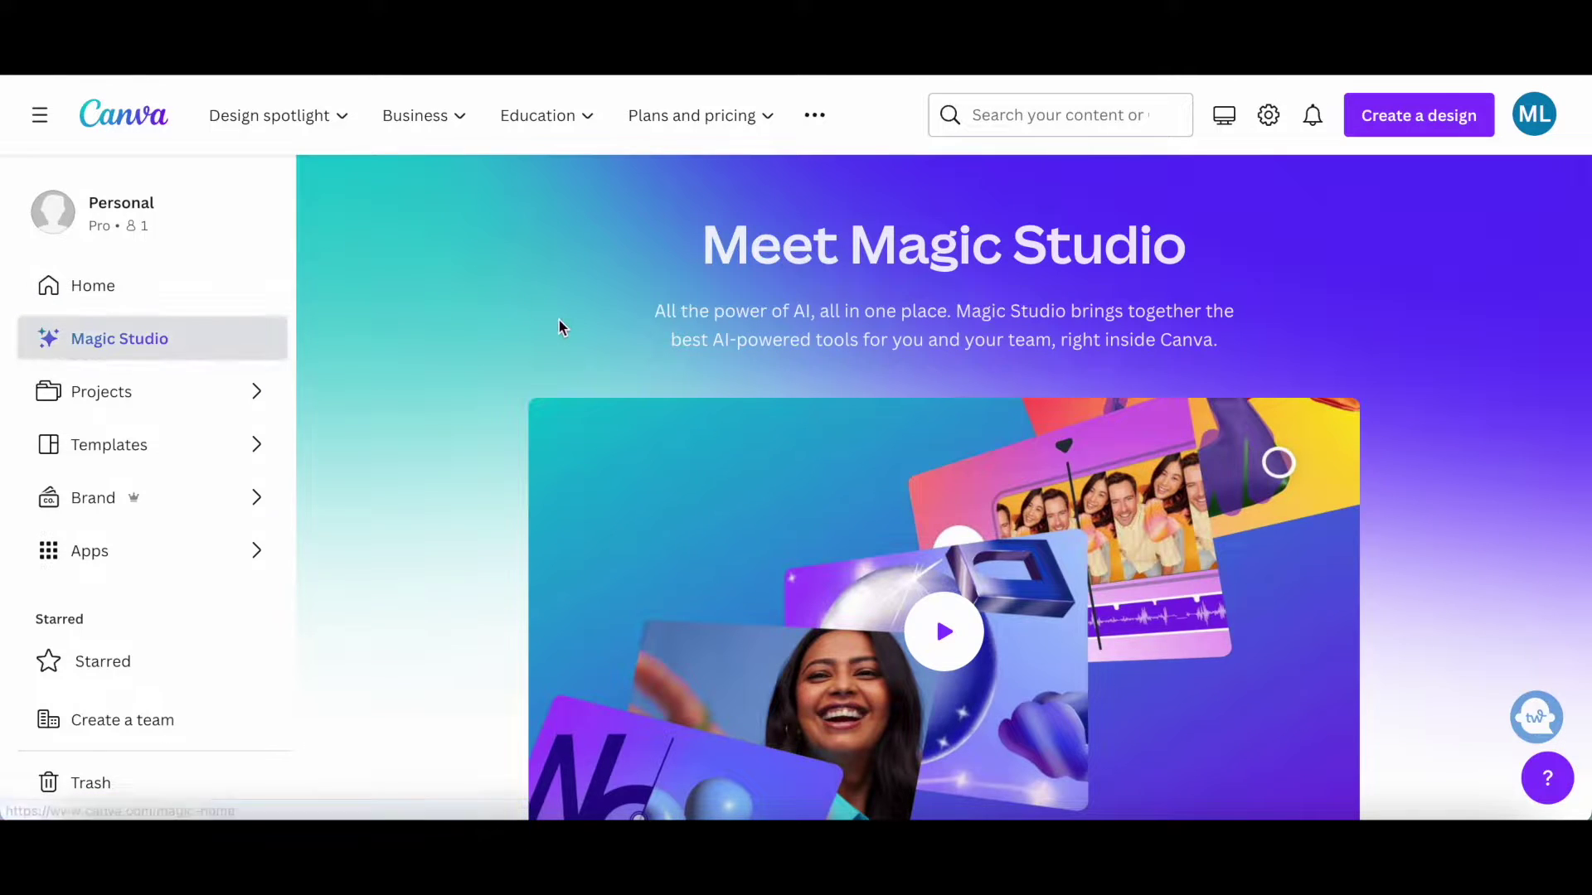
scroll(559, 323, "down", 3)
scroll(558, 327, "down", 3)
scroll(597, 340, "down", 2)
scroll(655, 357, "down", 6)
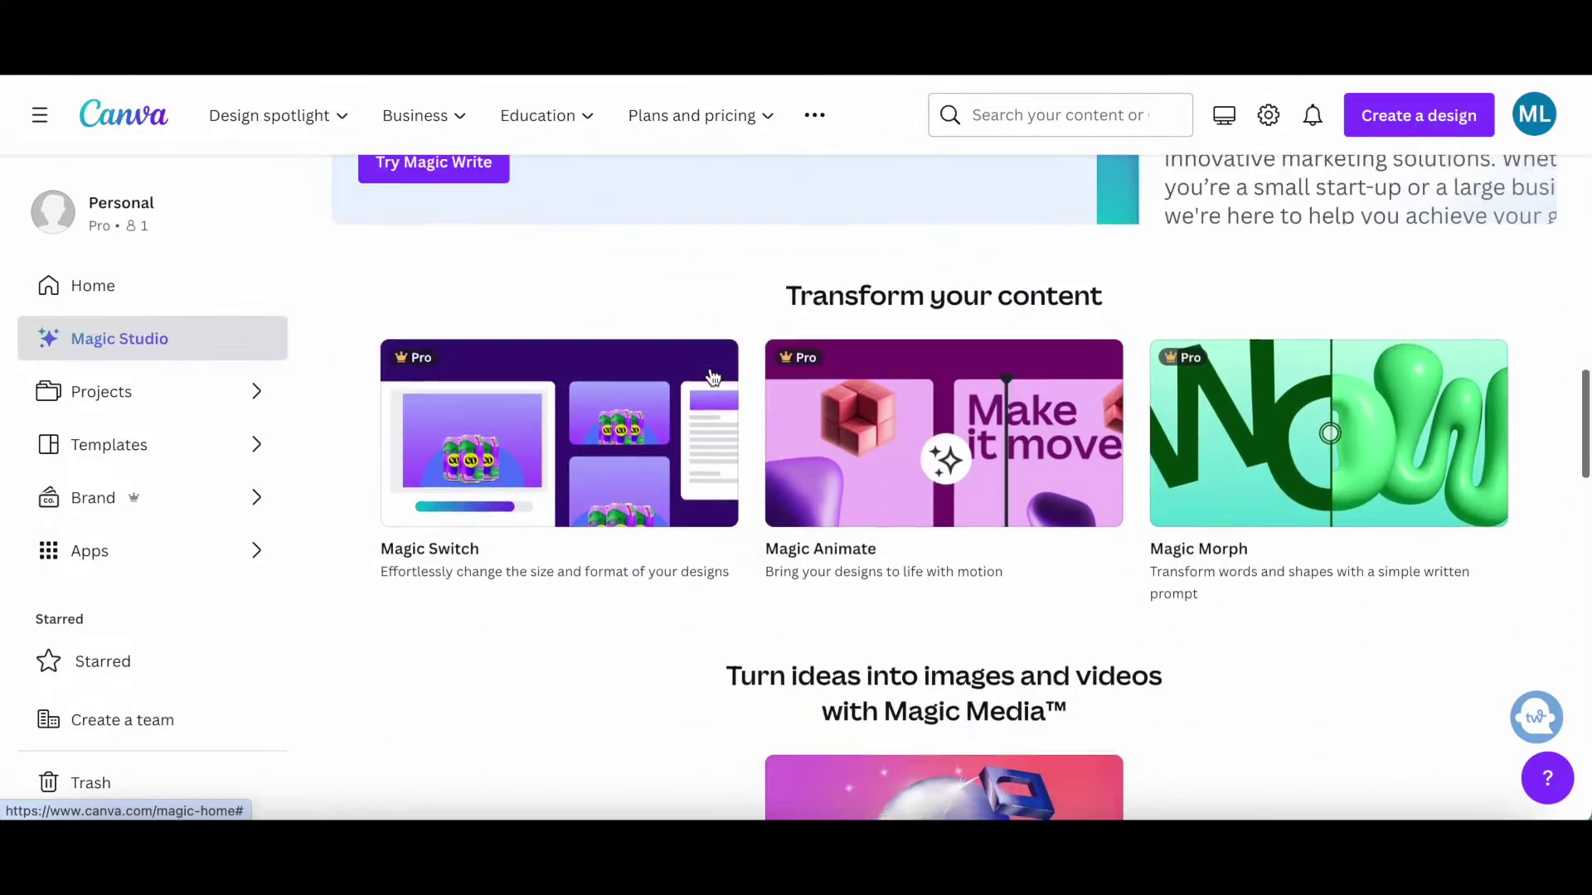
scroll(711, 374, "down", 3)
scroll(711, 374, "down", 1)
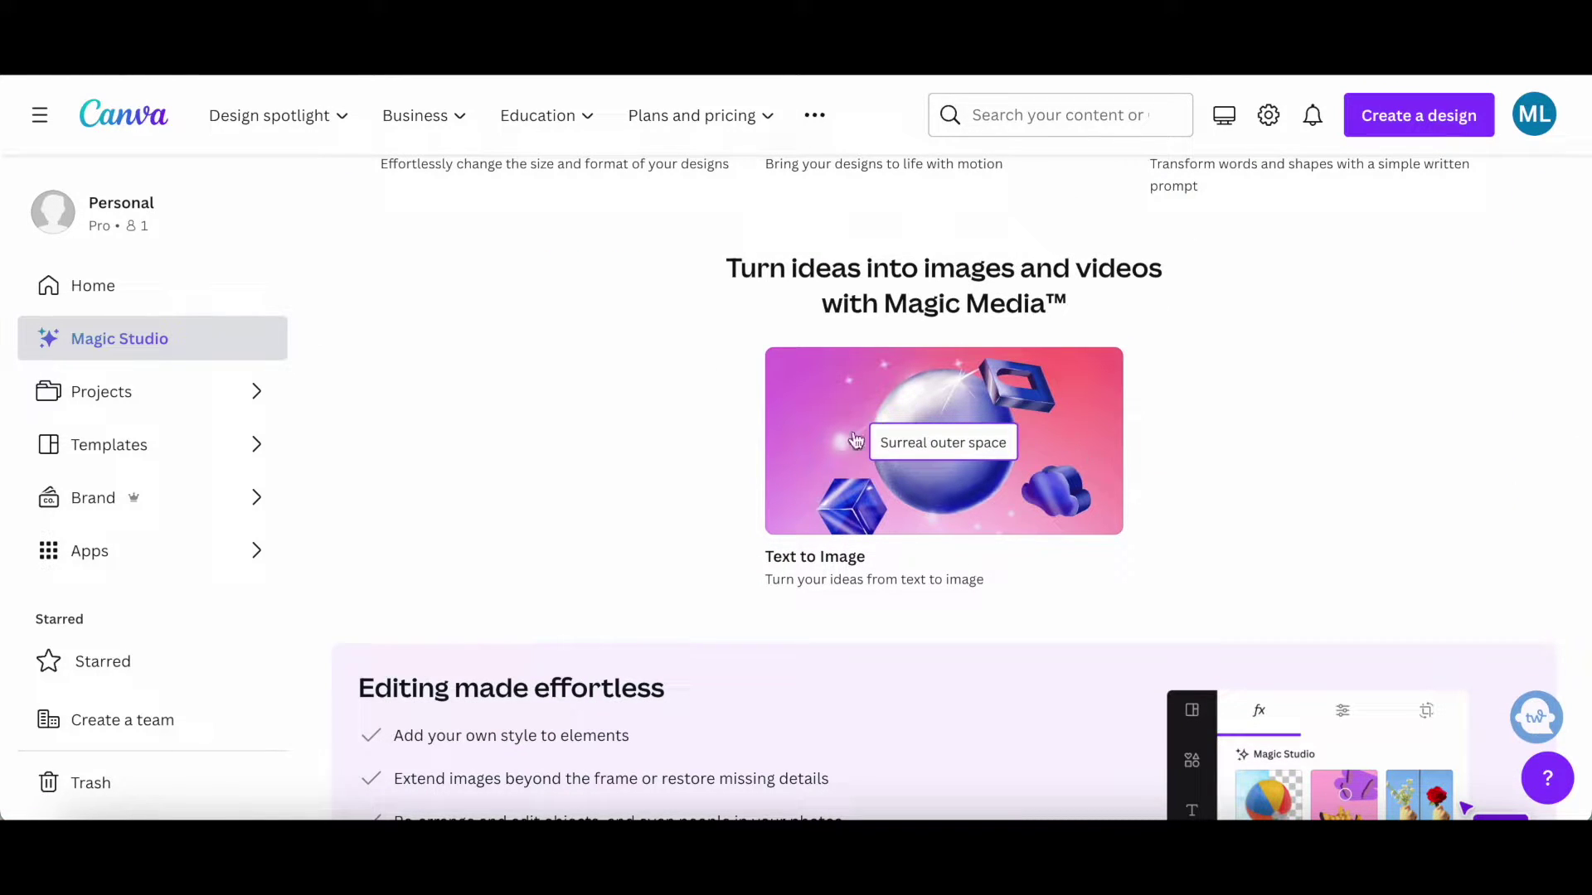
Open the Text to Image introduction from its card
left_click(918, 411)
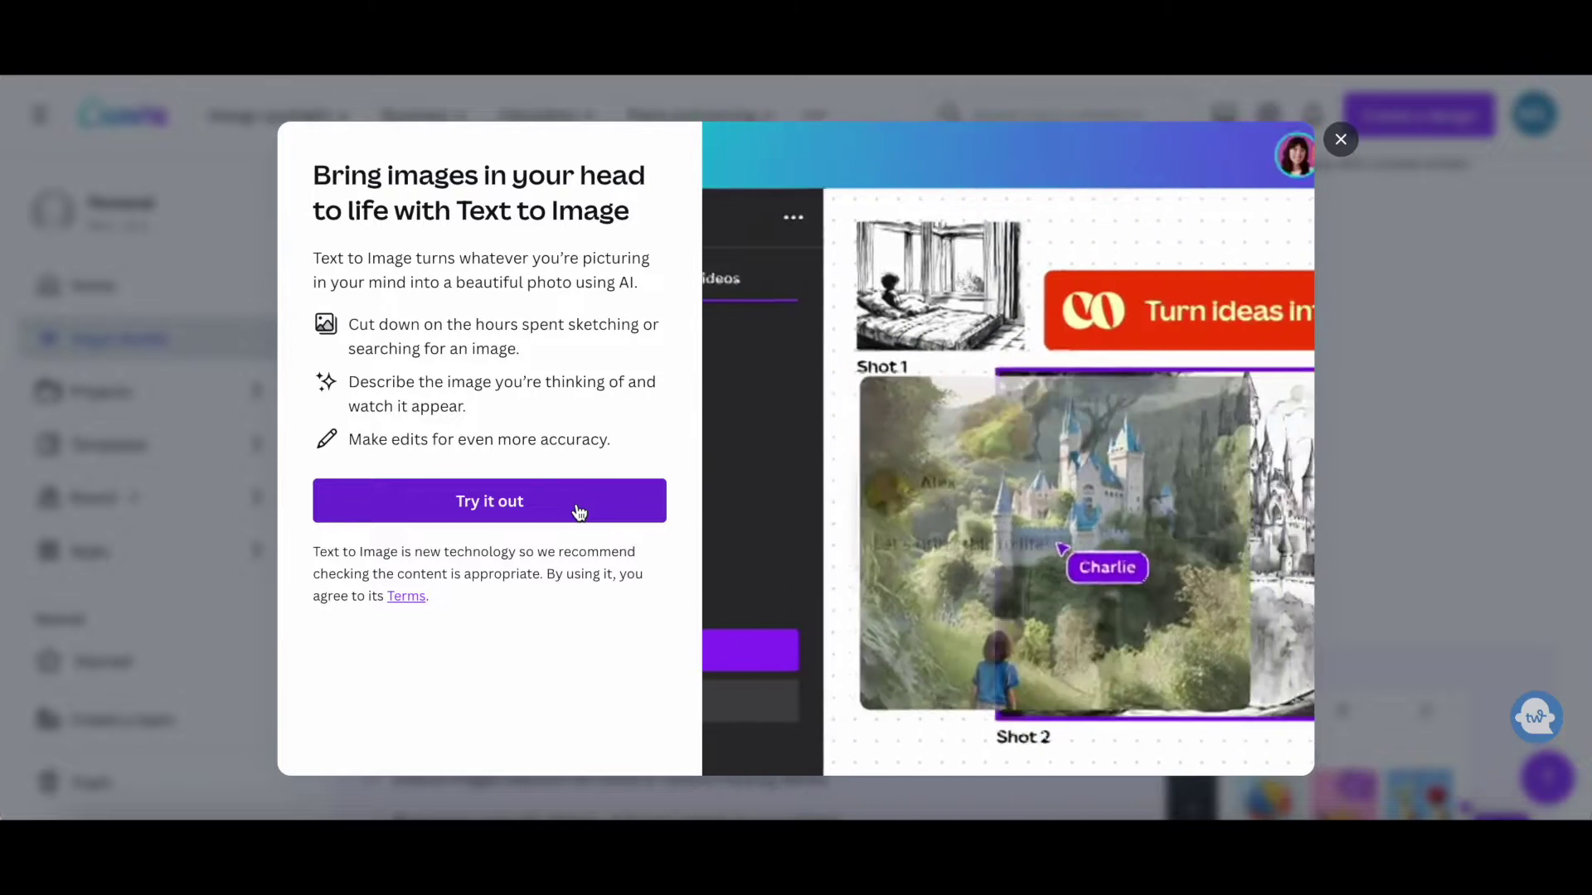
Start a blank Instagram post and fill the prompt with 'Minimalist illustration of house and trees'
left_click(578, 510)
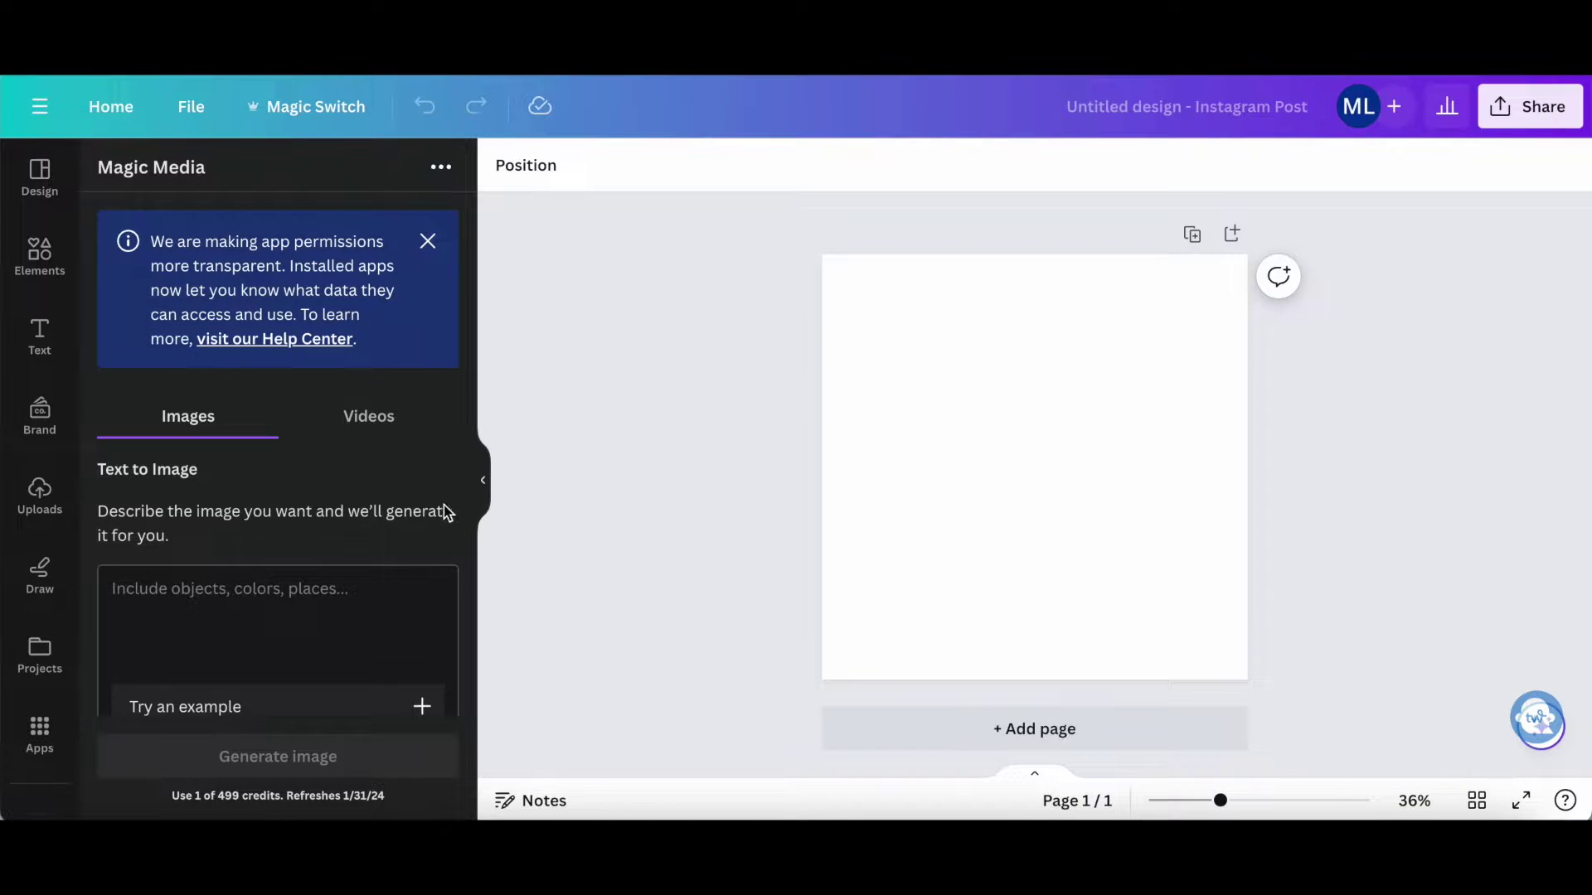
scroll(444, 510, "down", 2)
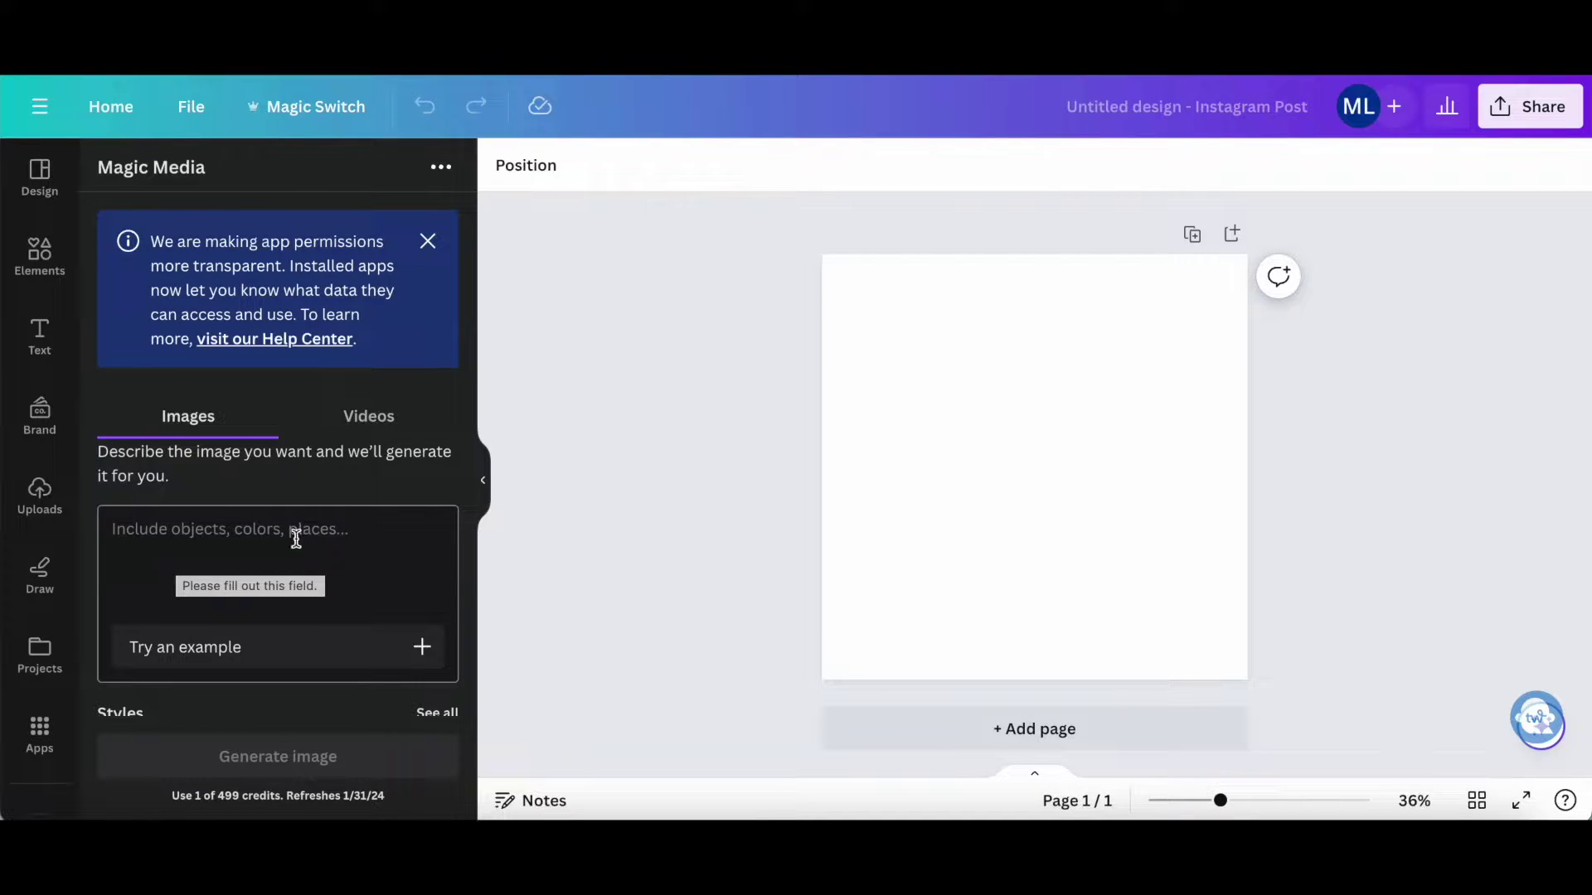
left_click(310, 589)
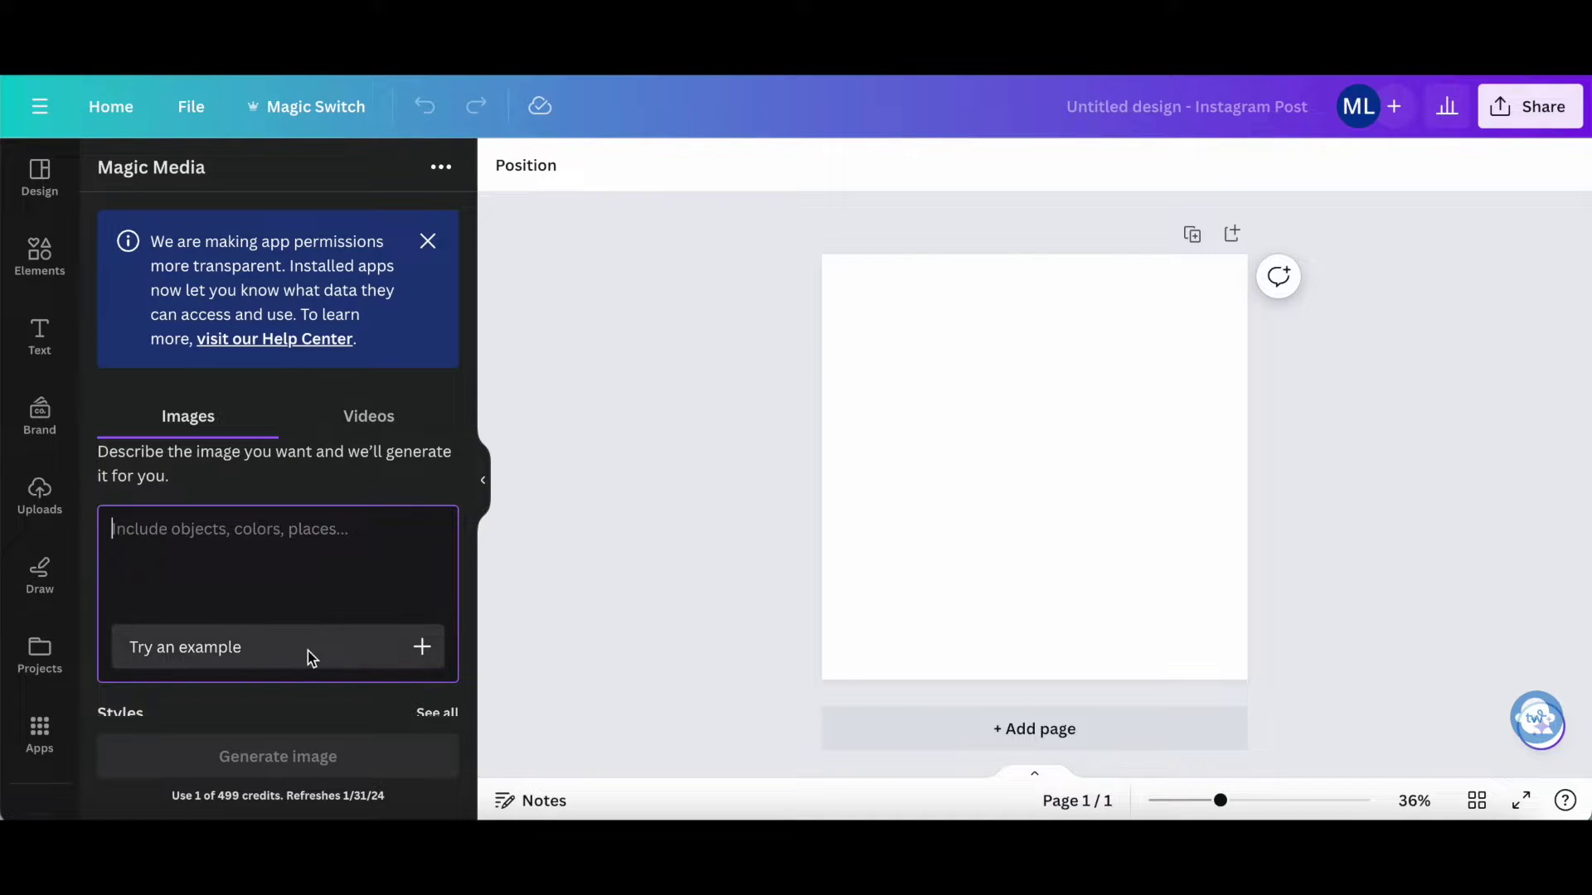
left_click(419, 651)
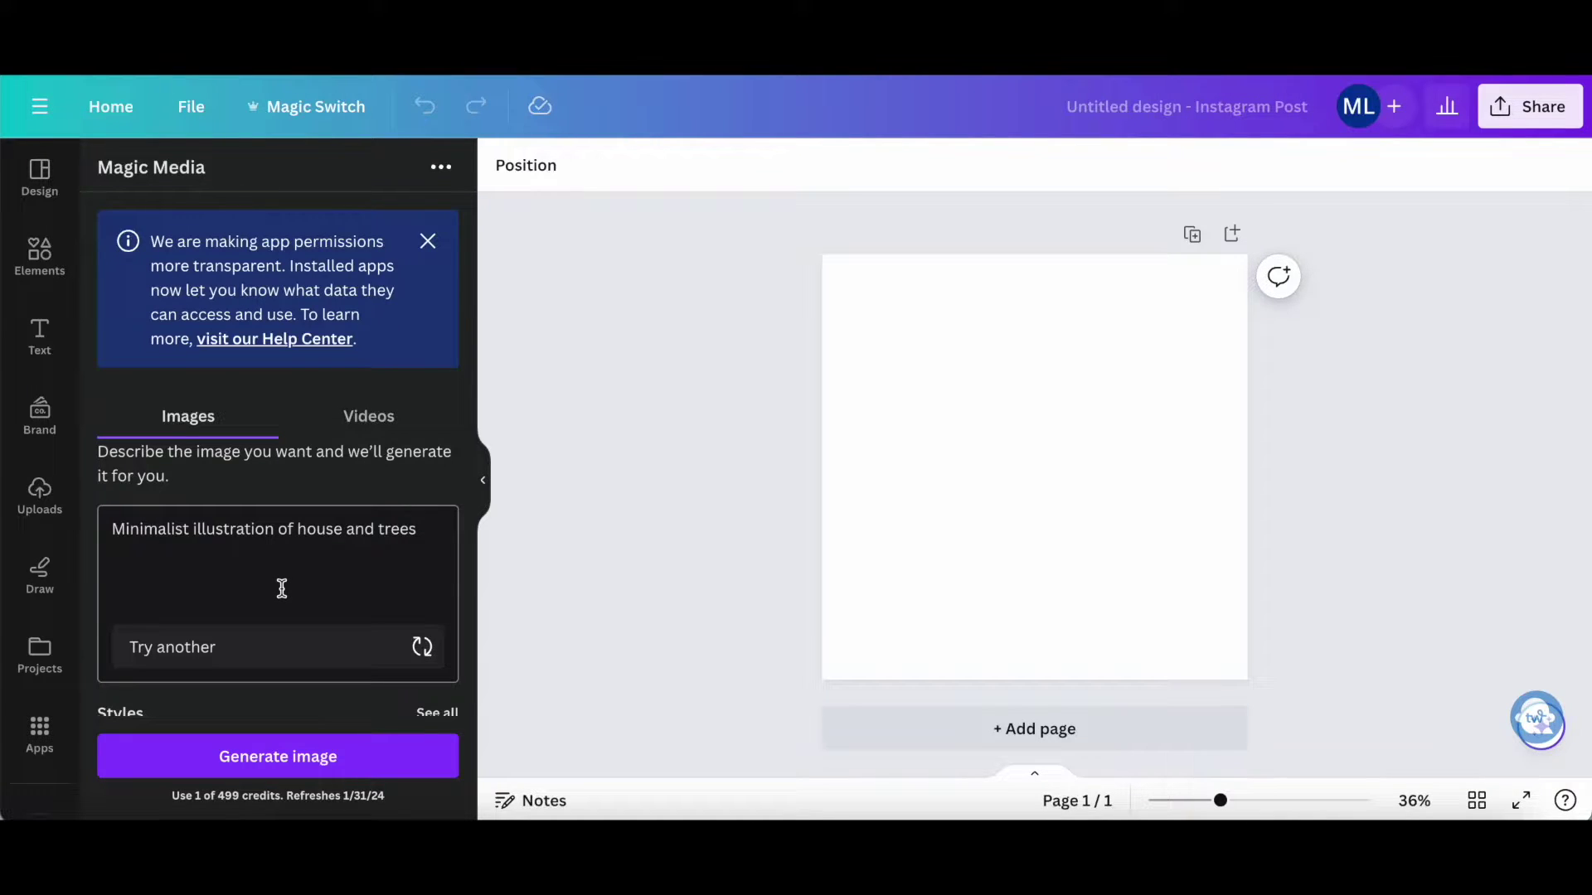
Choose Filmic style and Portrait aspect ratio, then generate the house-and-trees images
scroll(283, 574, "down", 3)
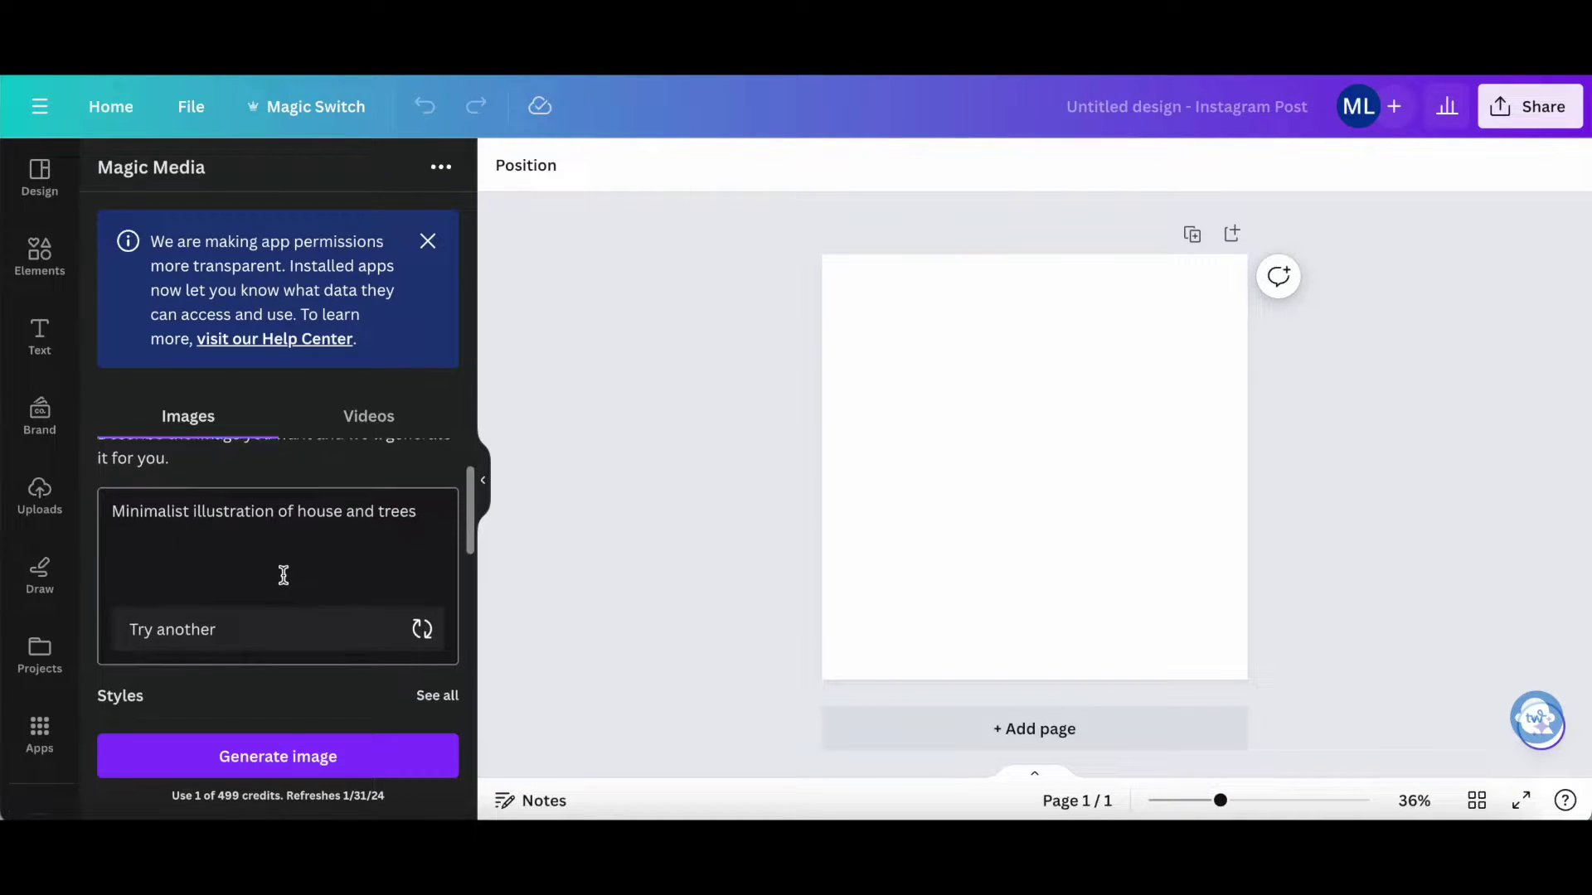
scroll(283, 580, "down", 2)
scroll(284, 580, "down", 1)
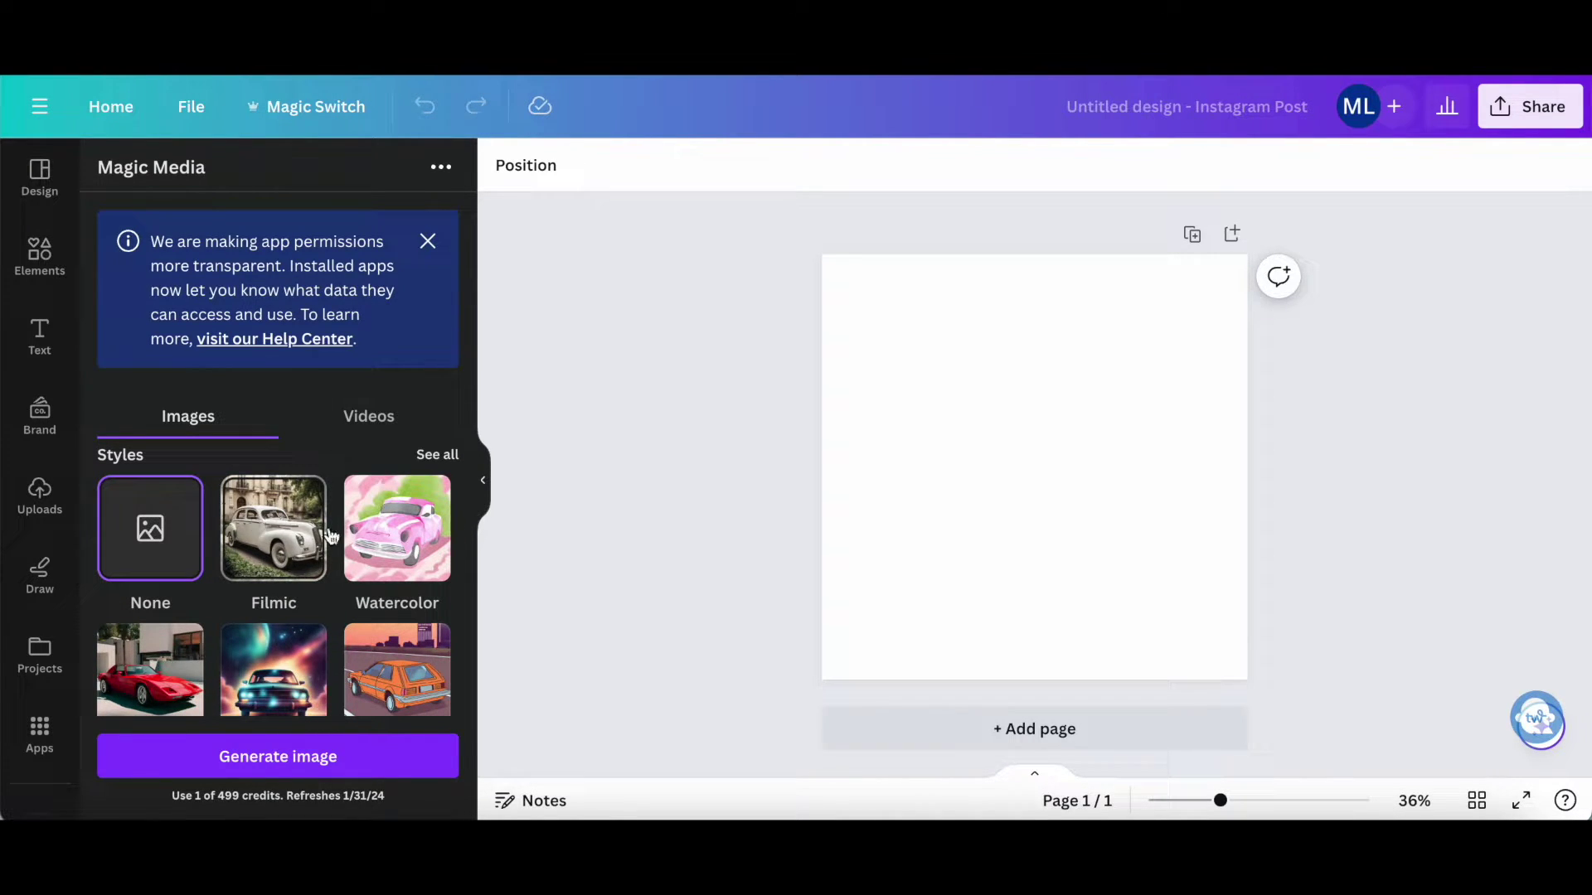
scroll(274, 572, "down", 1)
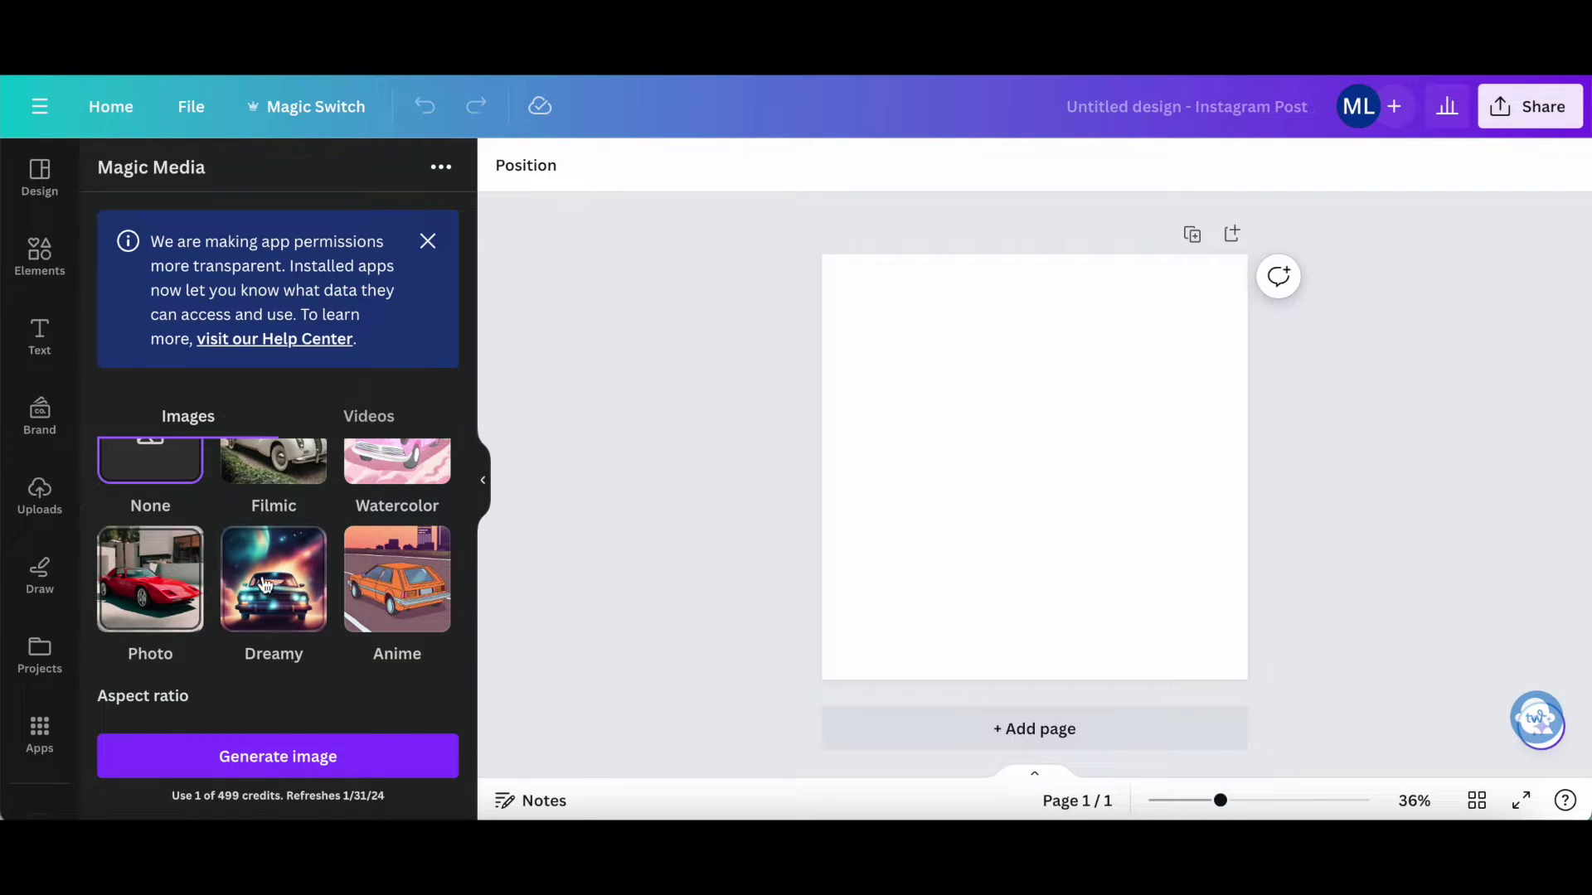
scroll(359, 595, "down", 2)
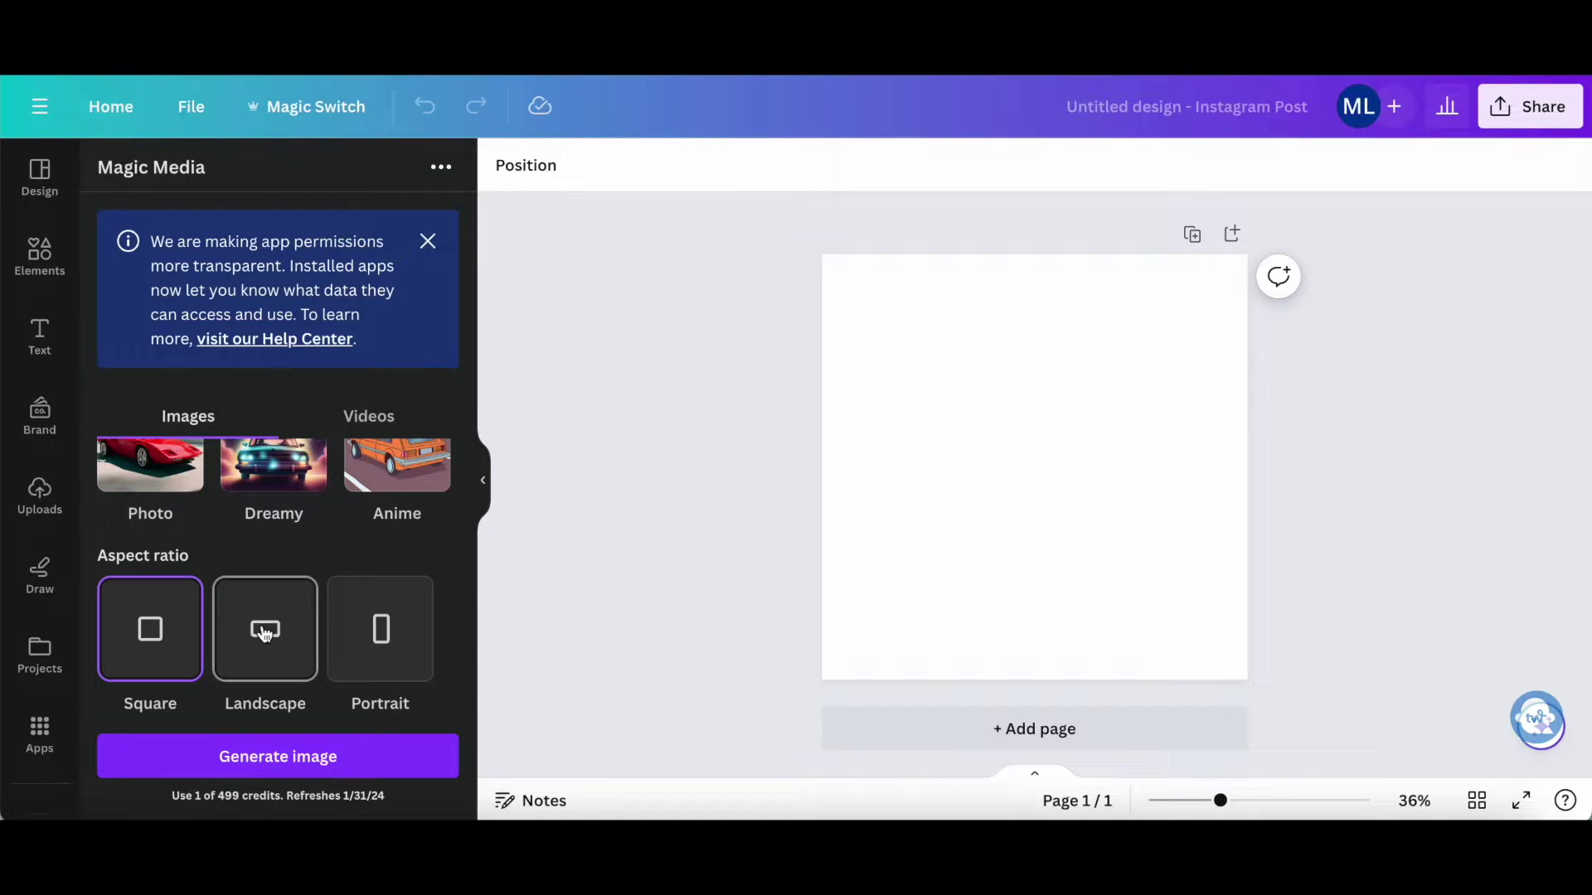
scroll(398, 661, "up", 2)
scroll(398, 661, "up", 1)
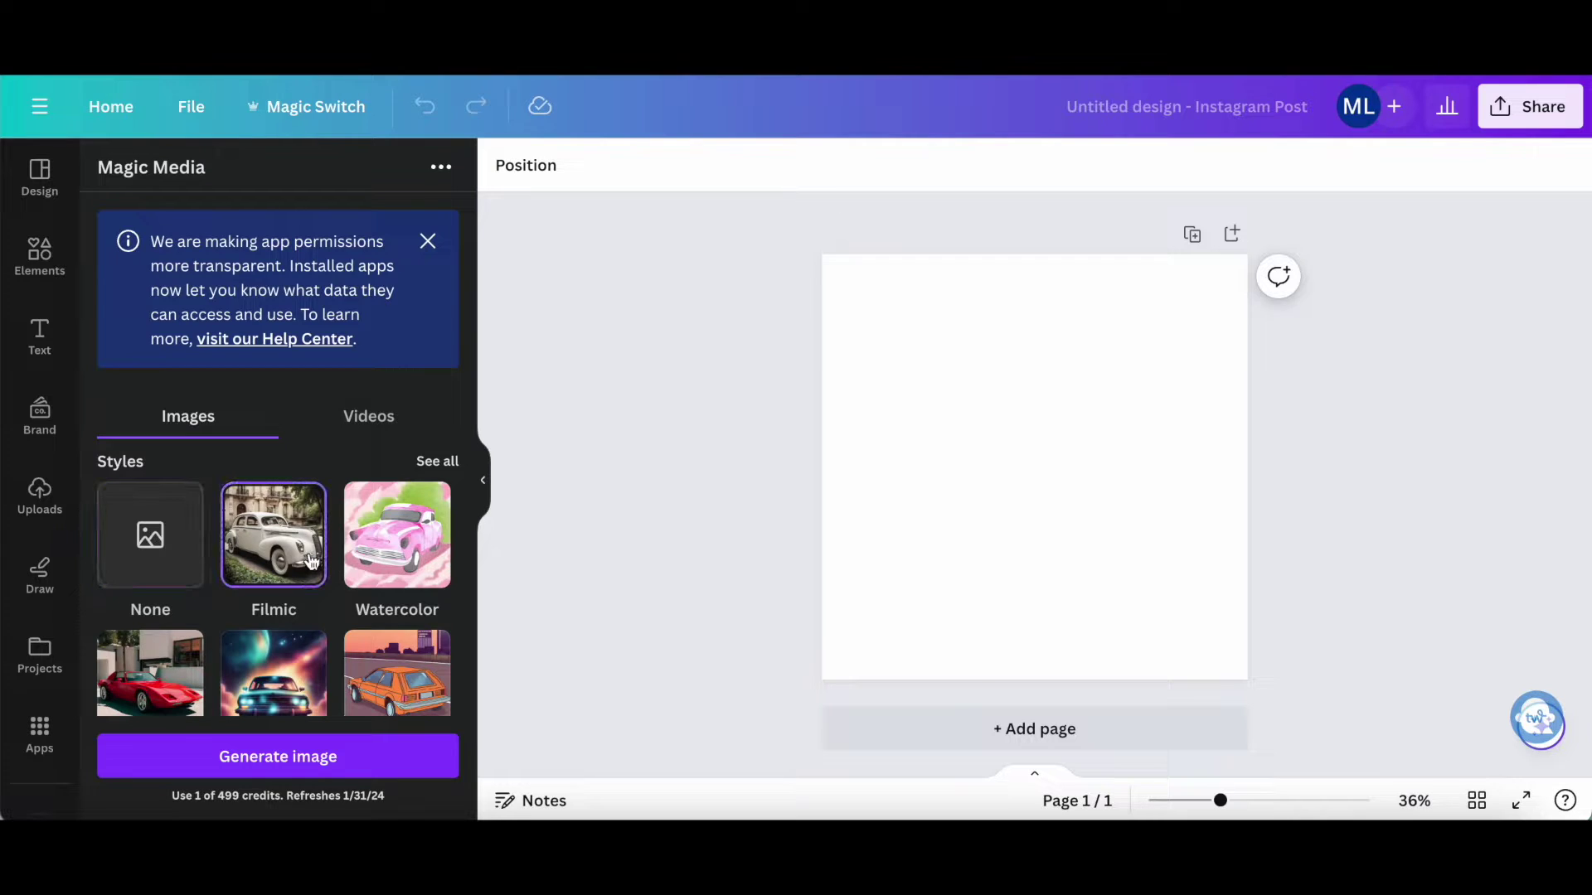
scroll(313, 562, "down", 2)
scroll(314, 562, "down", 1)
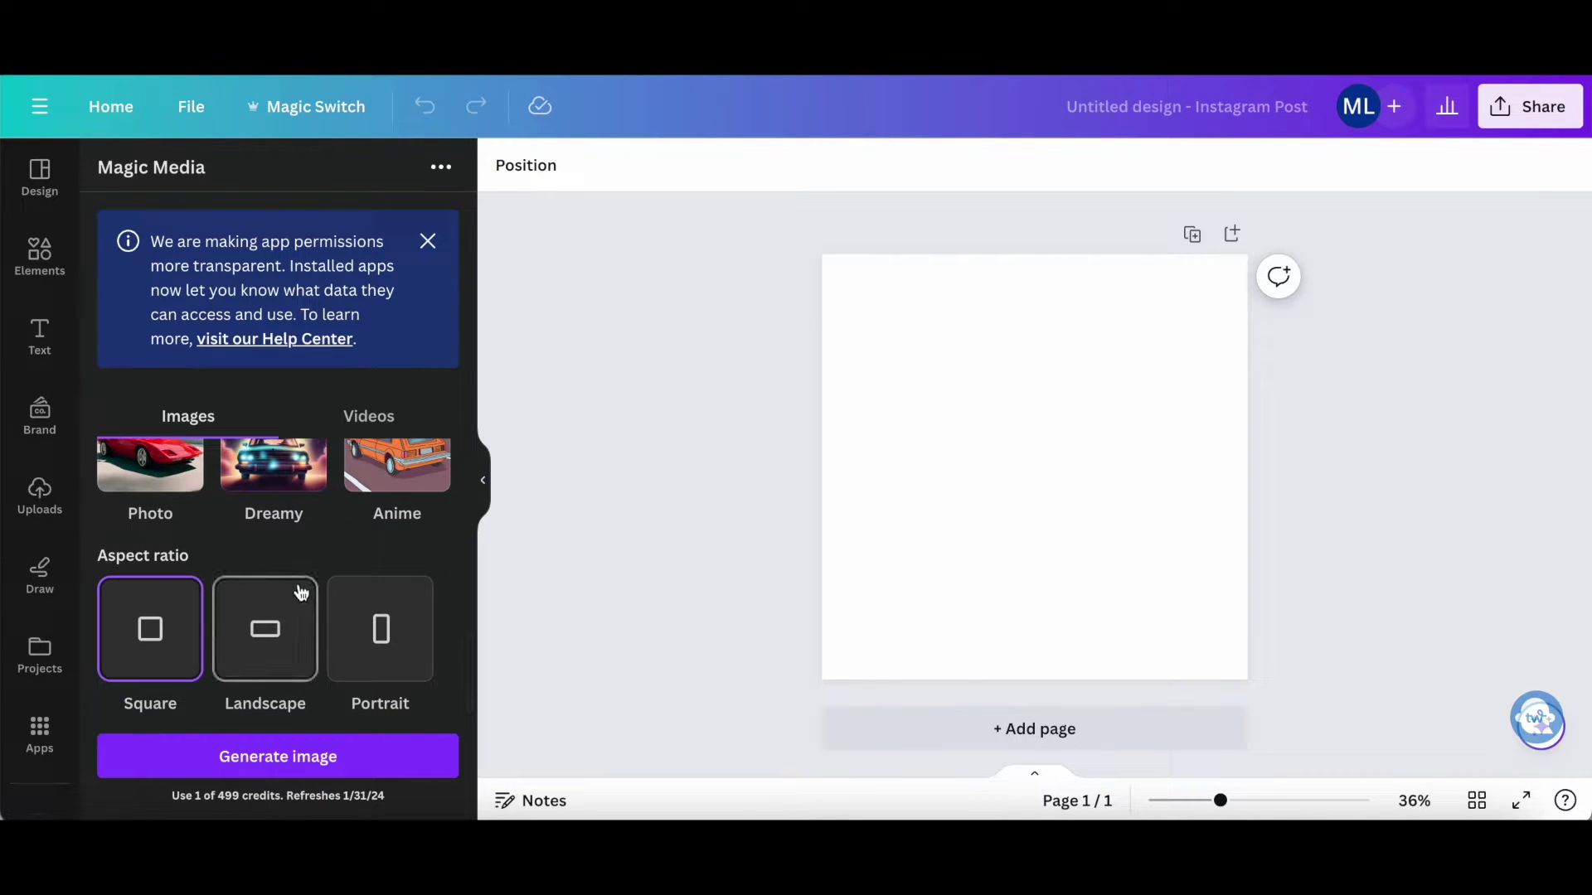
left_click(394, 613)
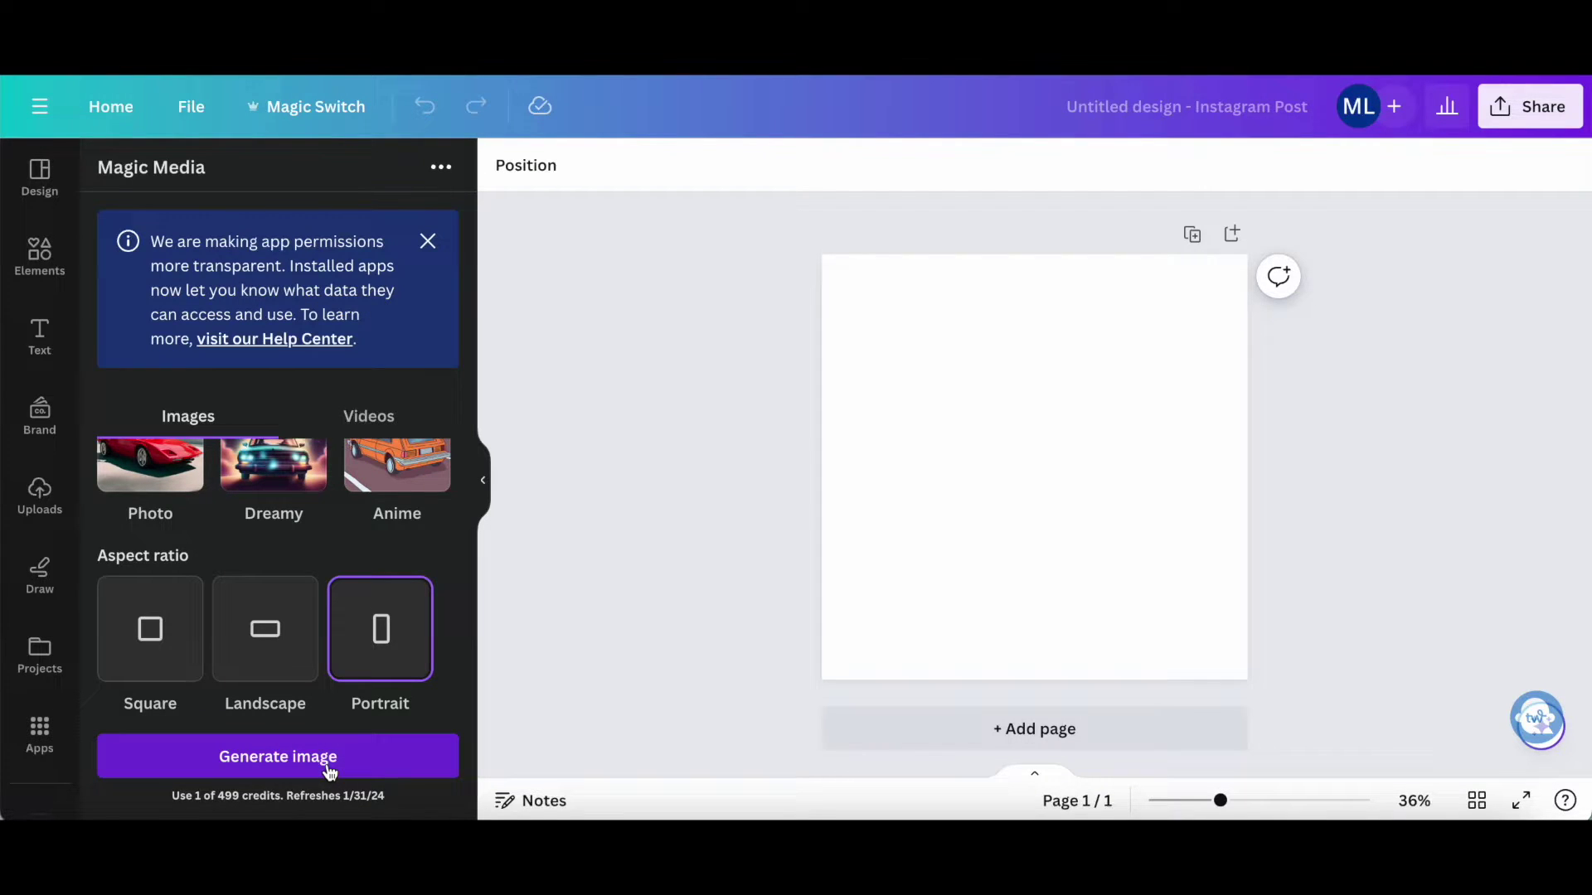
left_click(328, 773)
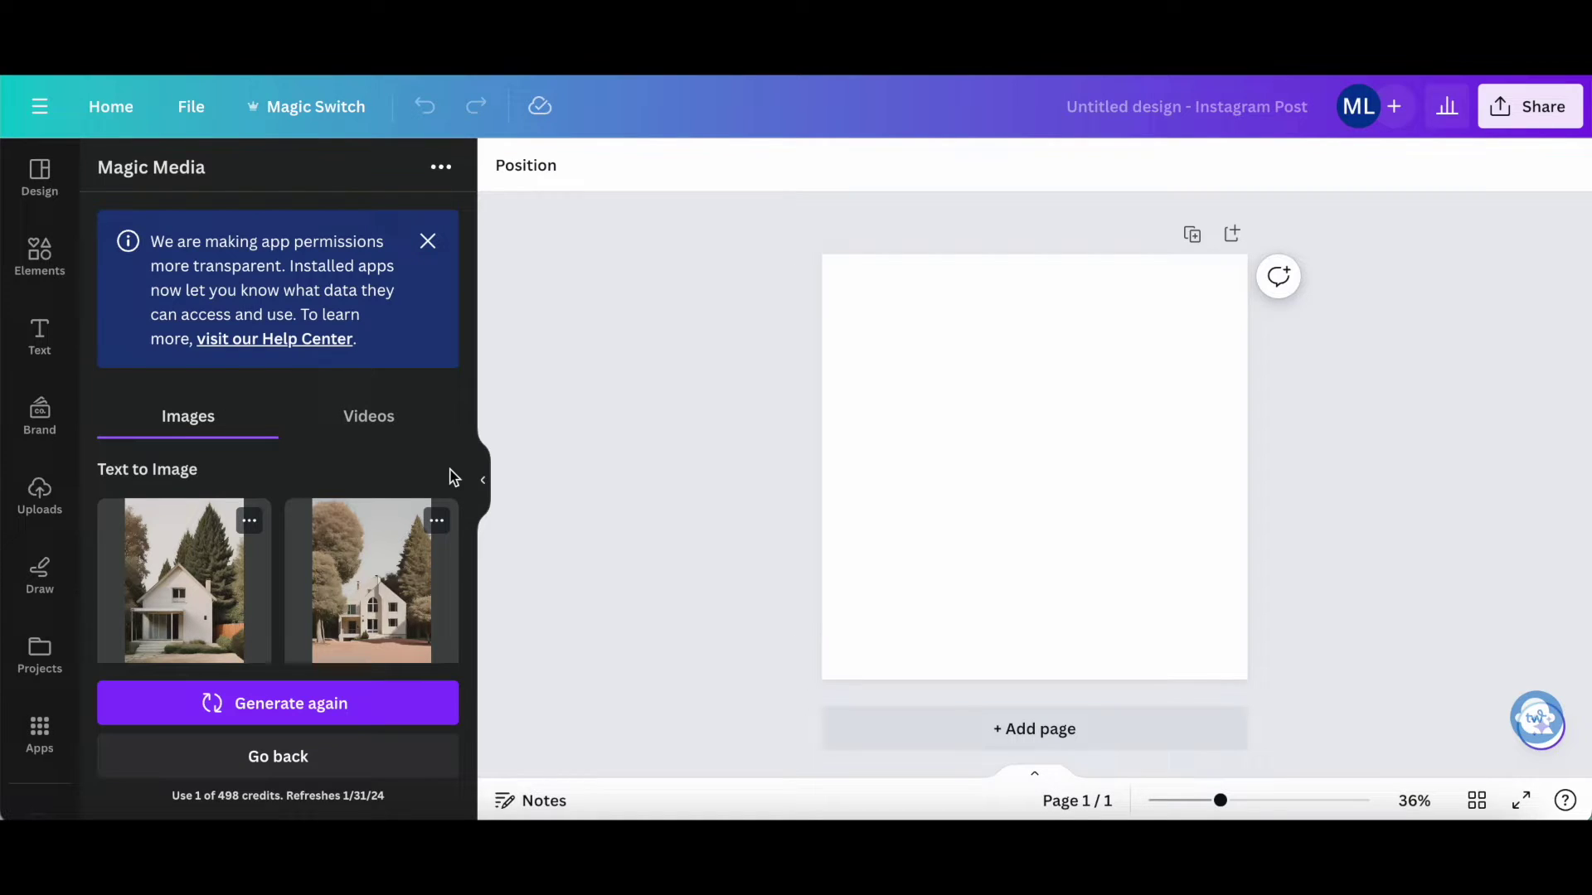
Add the second generated house image to the centre of the post
scroll(452, 478, "down", 6)
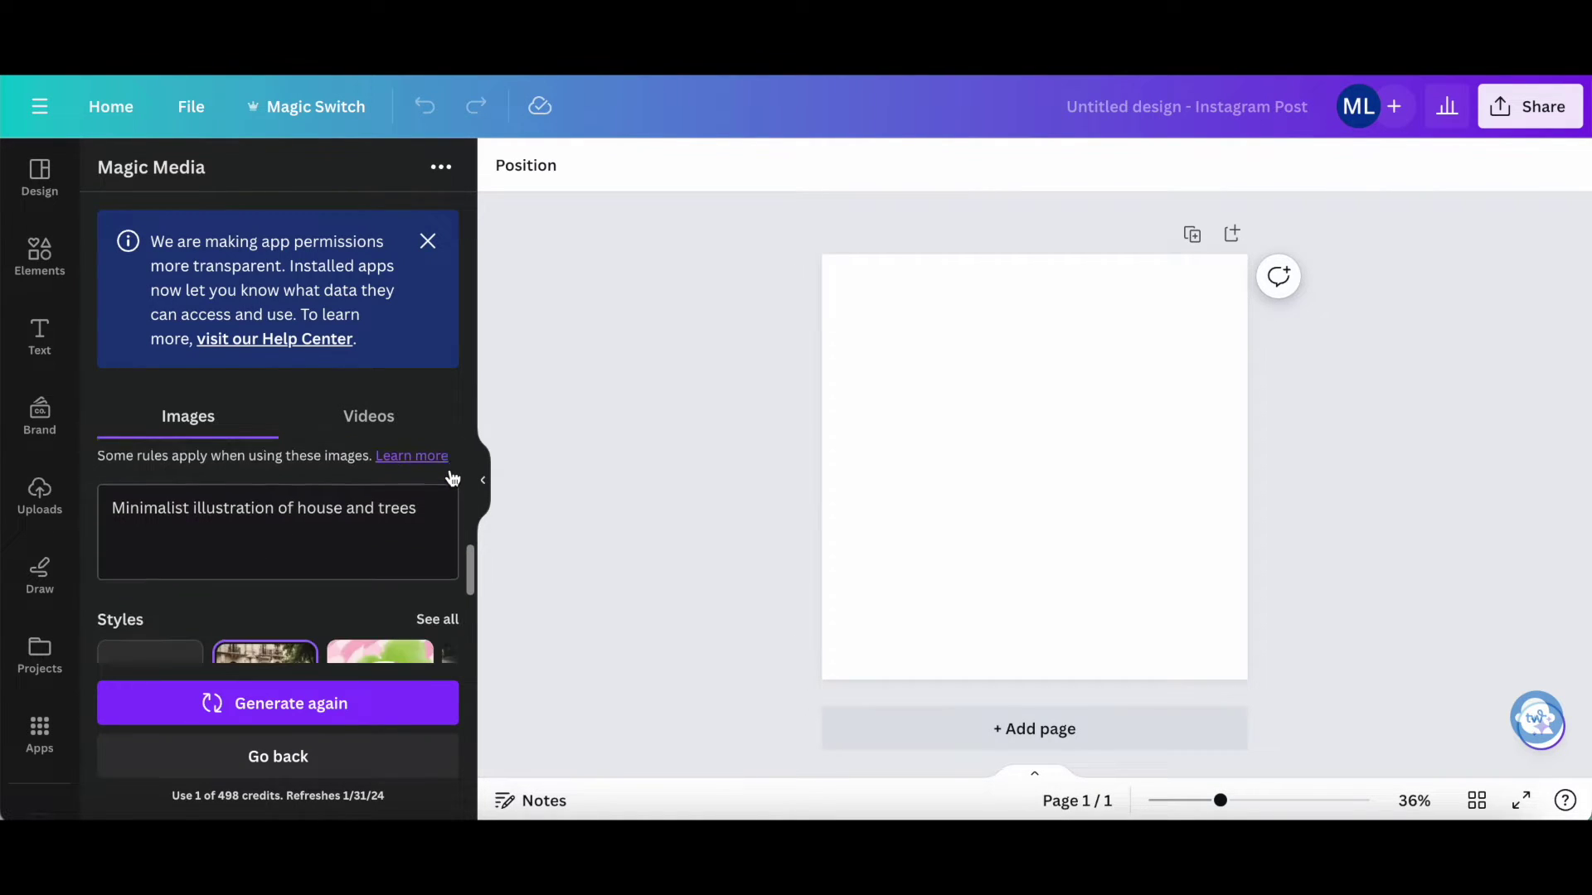
scroll(452, 478, "down", 1)
scroll(452, 479, "up", 2)
scroll(451, 478, "up", 1)
scroll(451, 479, "up", 2)
scroll(452, 478, "up", 1)
scroll(452, 479, "up", 1)
scroll(451, 479, "up", 1)
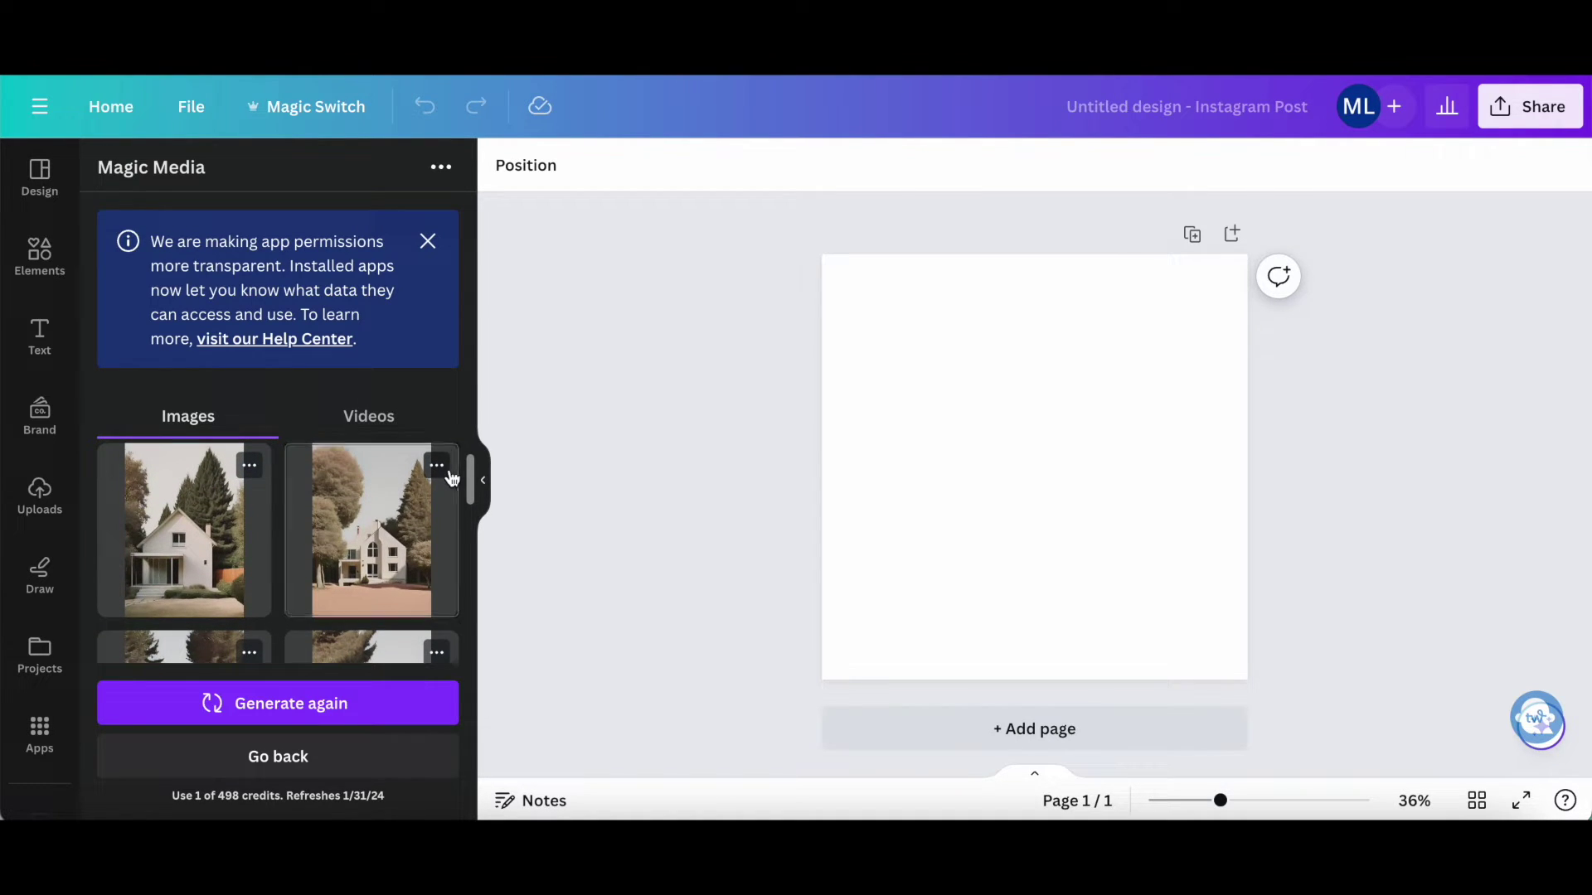
left_click(374, 522)
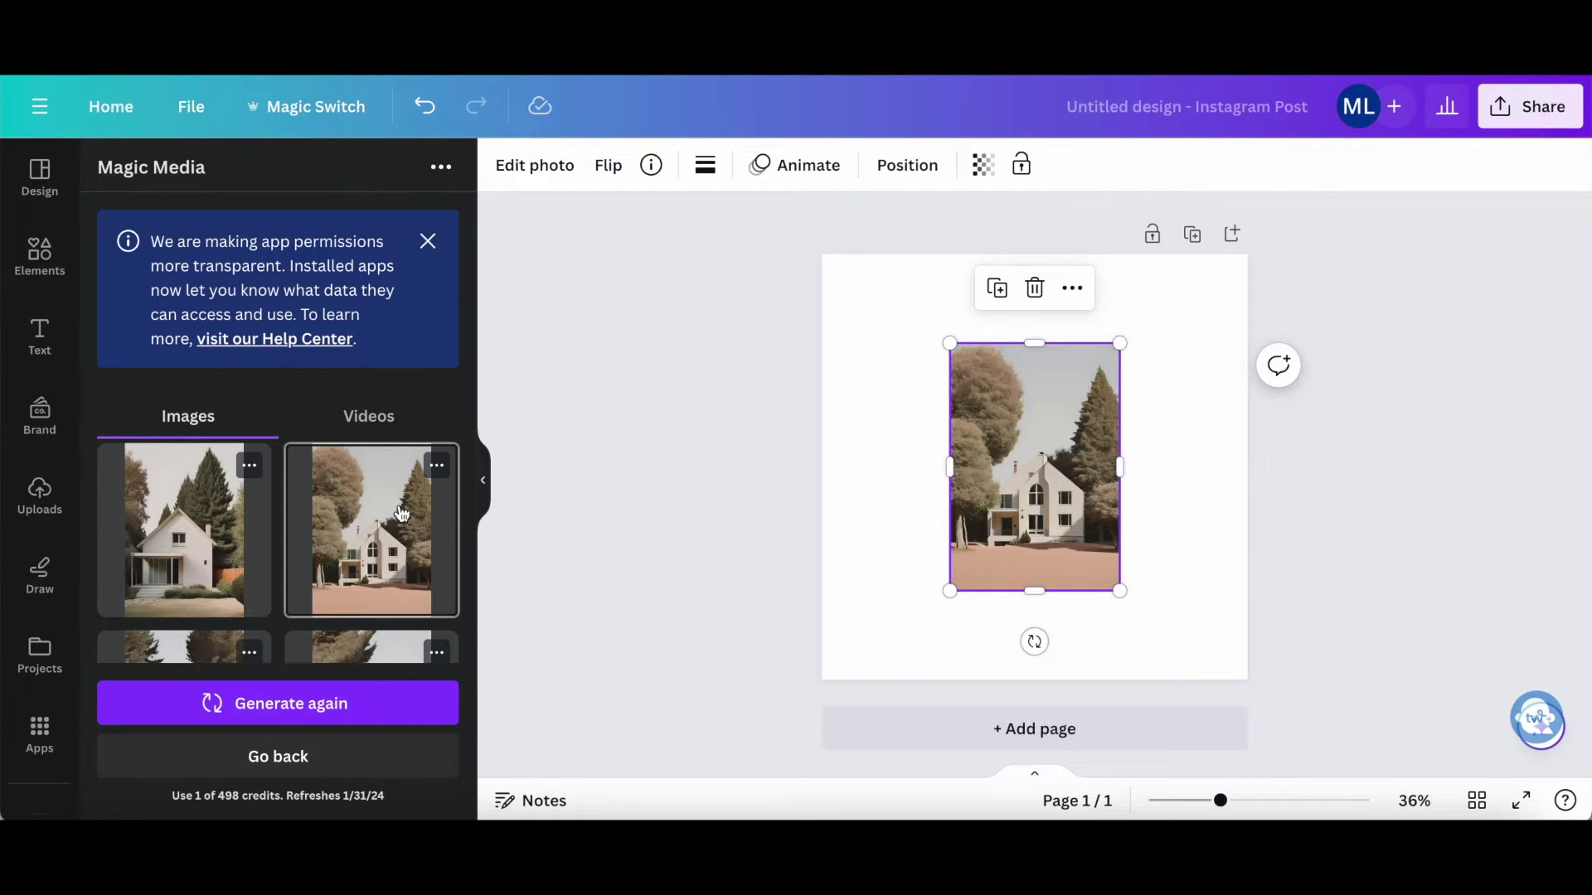
Browse the Styles row in the Magic Media panel
scroll(236, 537, "down", 5)
scroll(245, 532, "up", 1)
scroll(245, 533, "down", 2)
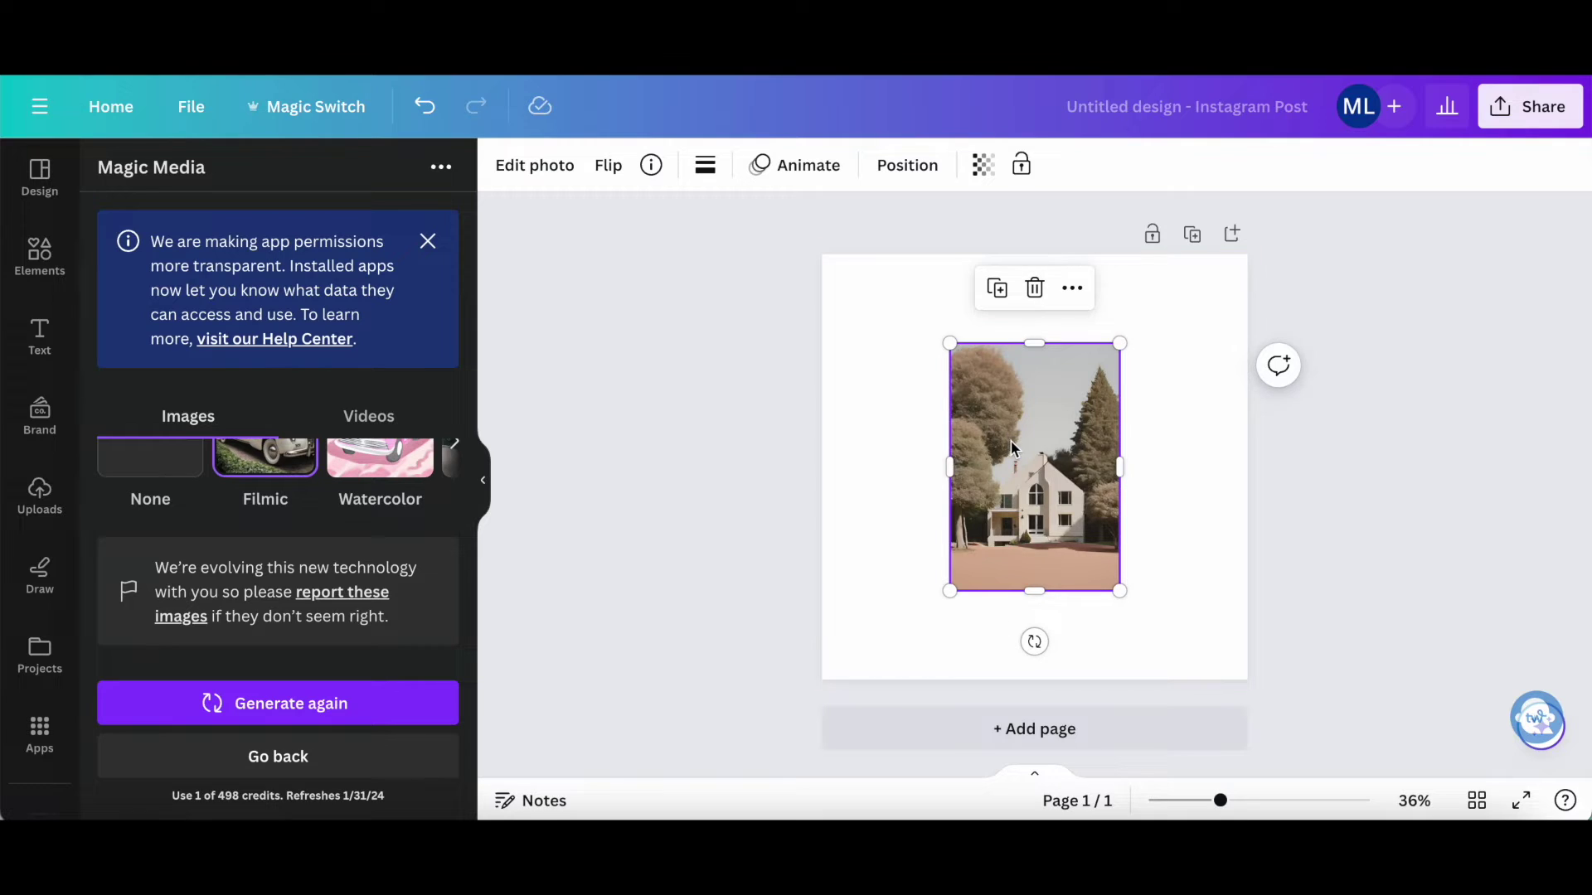
scroll(362, 515, "up", 2)
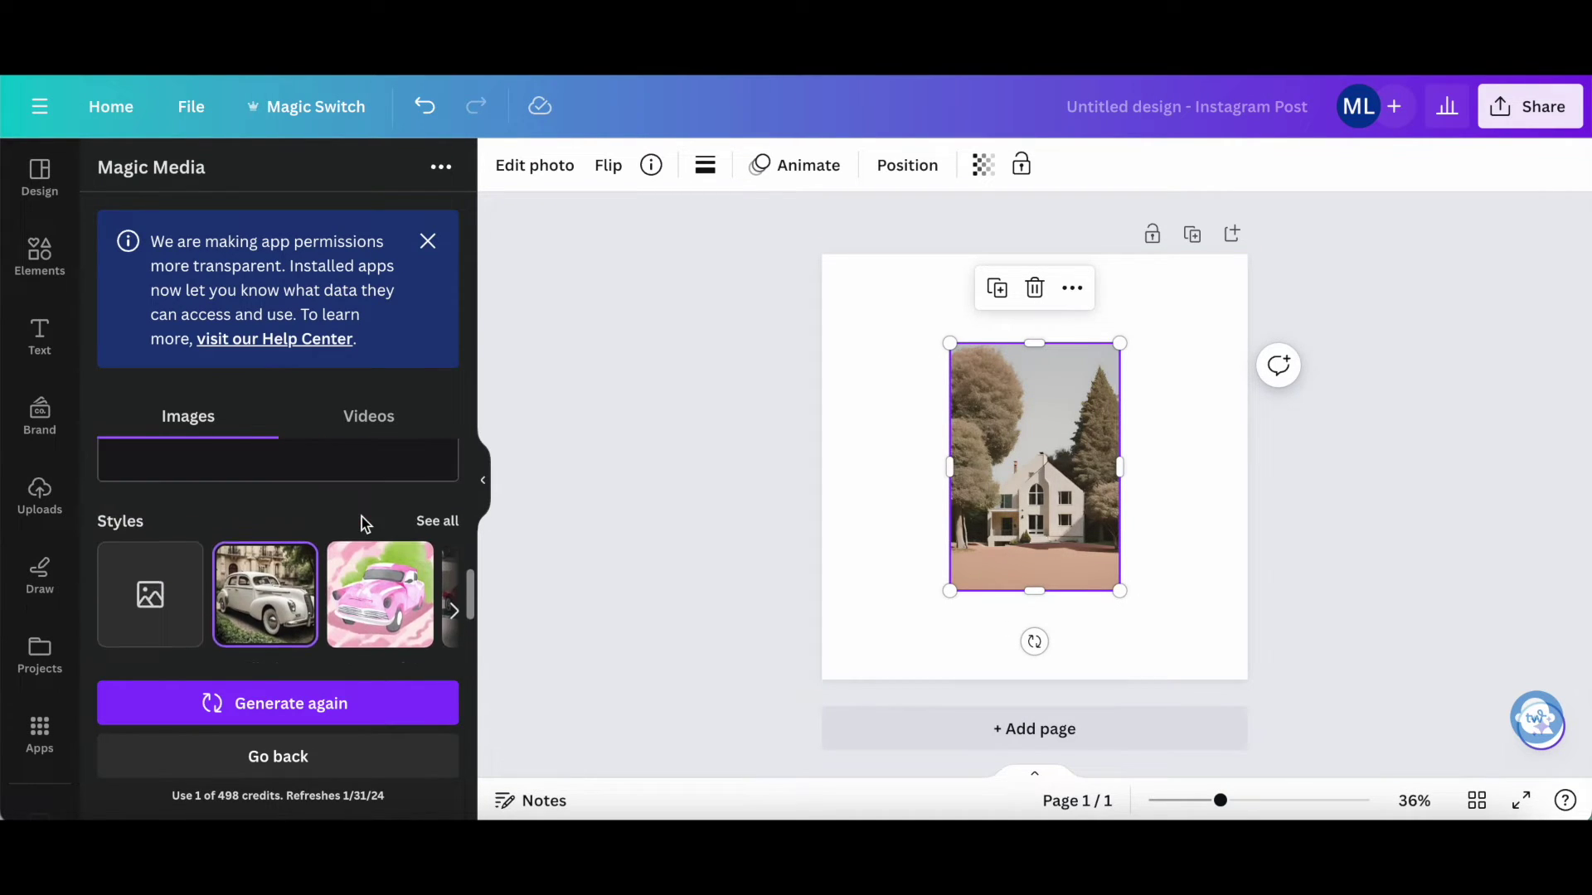
scroll(248, 539, "up", 3)
scroll(149, 561, "up", 2)
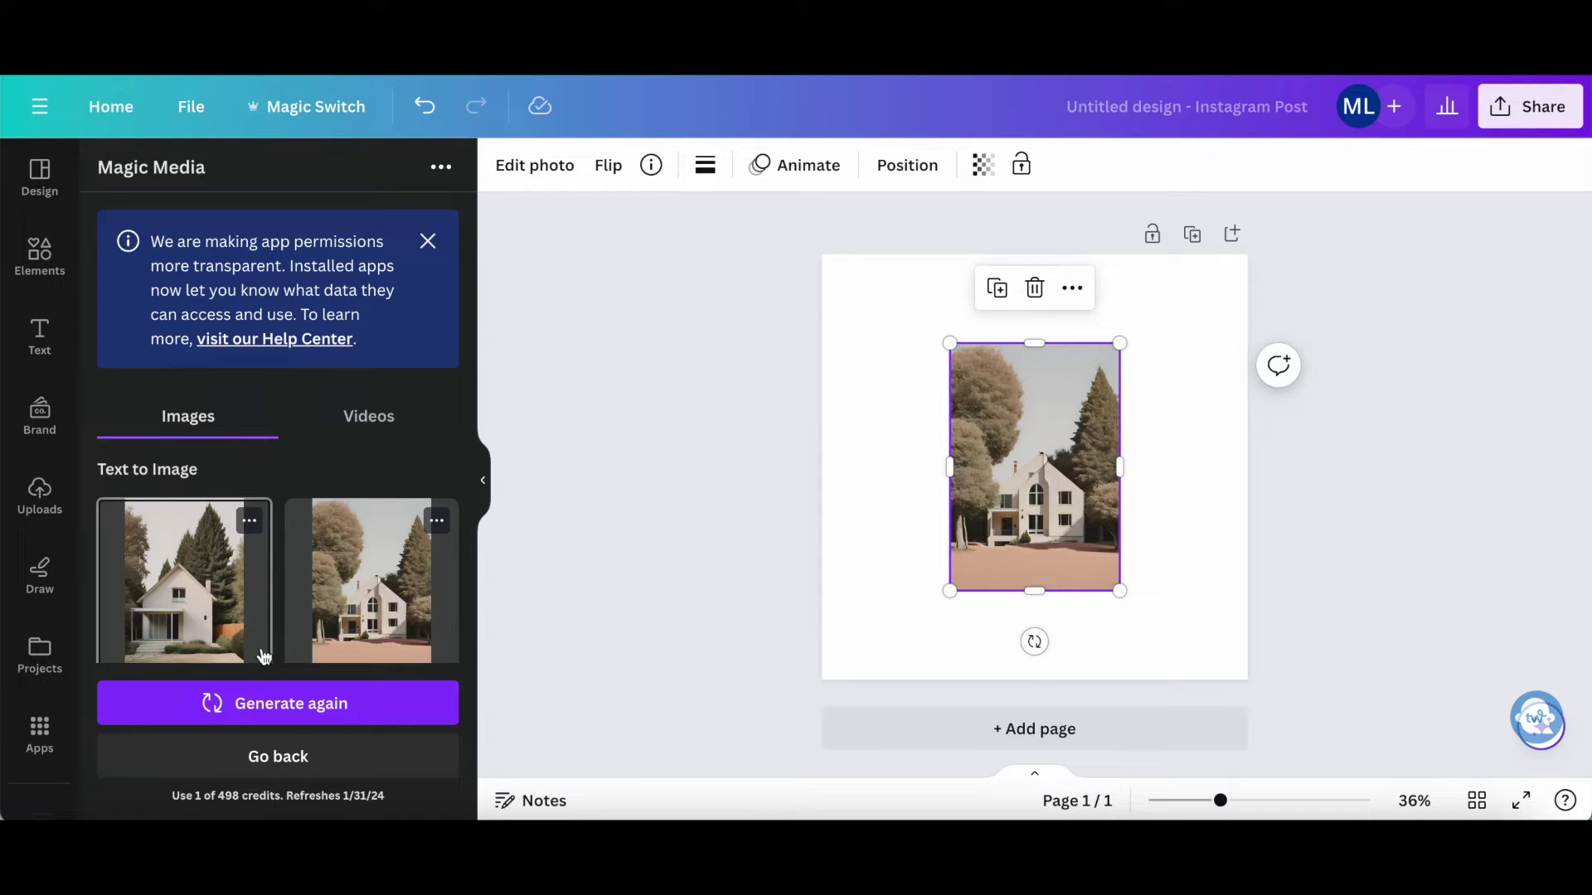
Generate new images, placing the pink-backdrop house bottom-left and the first house top-right
left_click(296, 724)
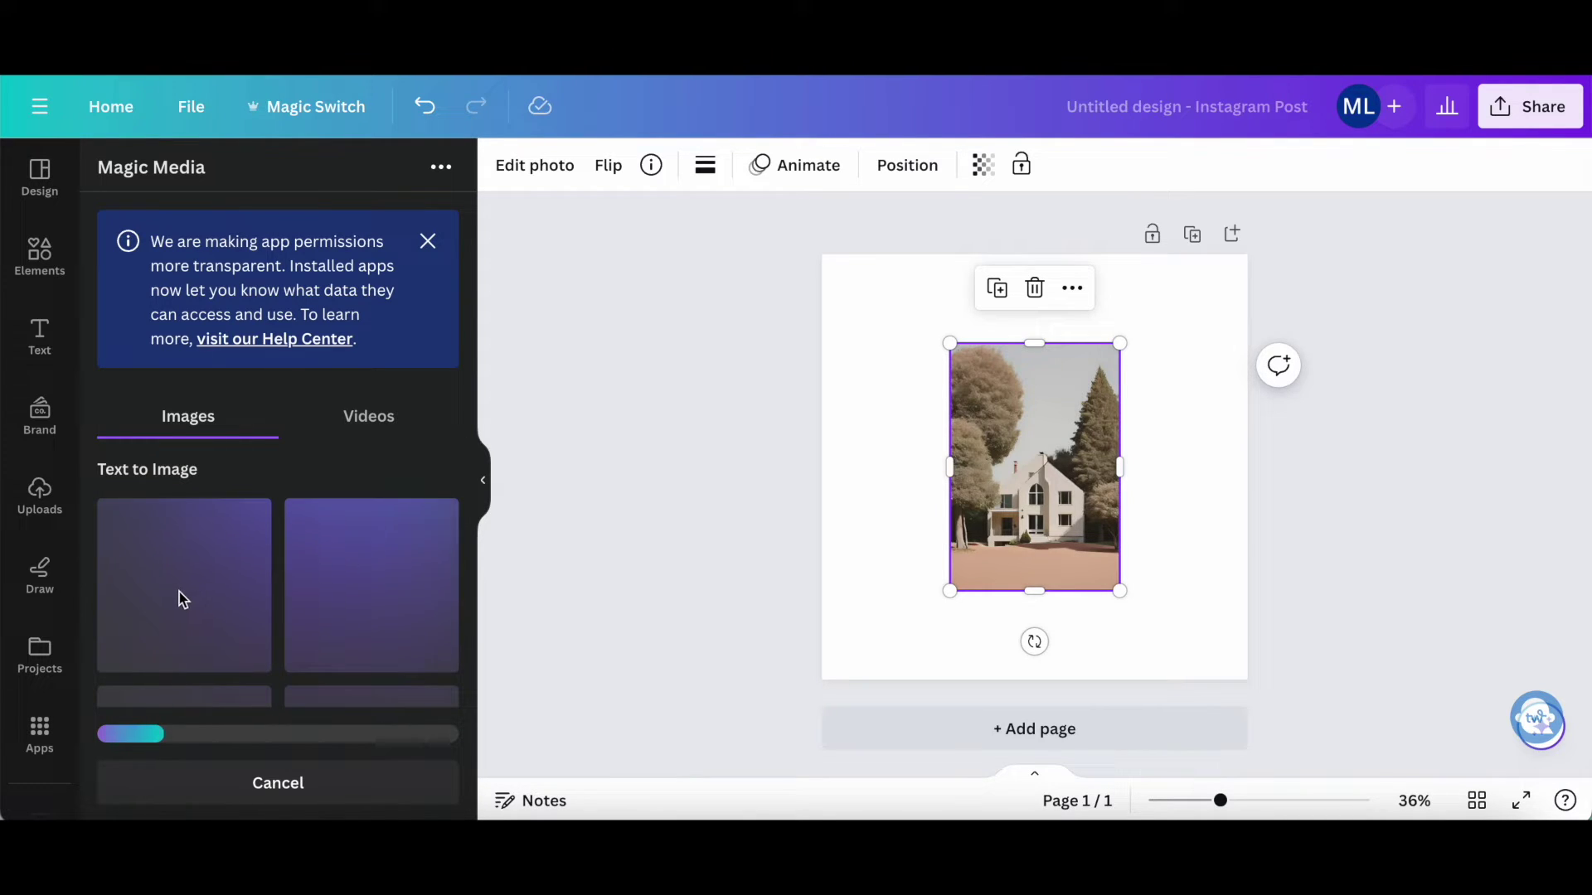
scroll(281, 624, "down", 1)
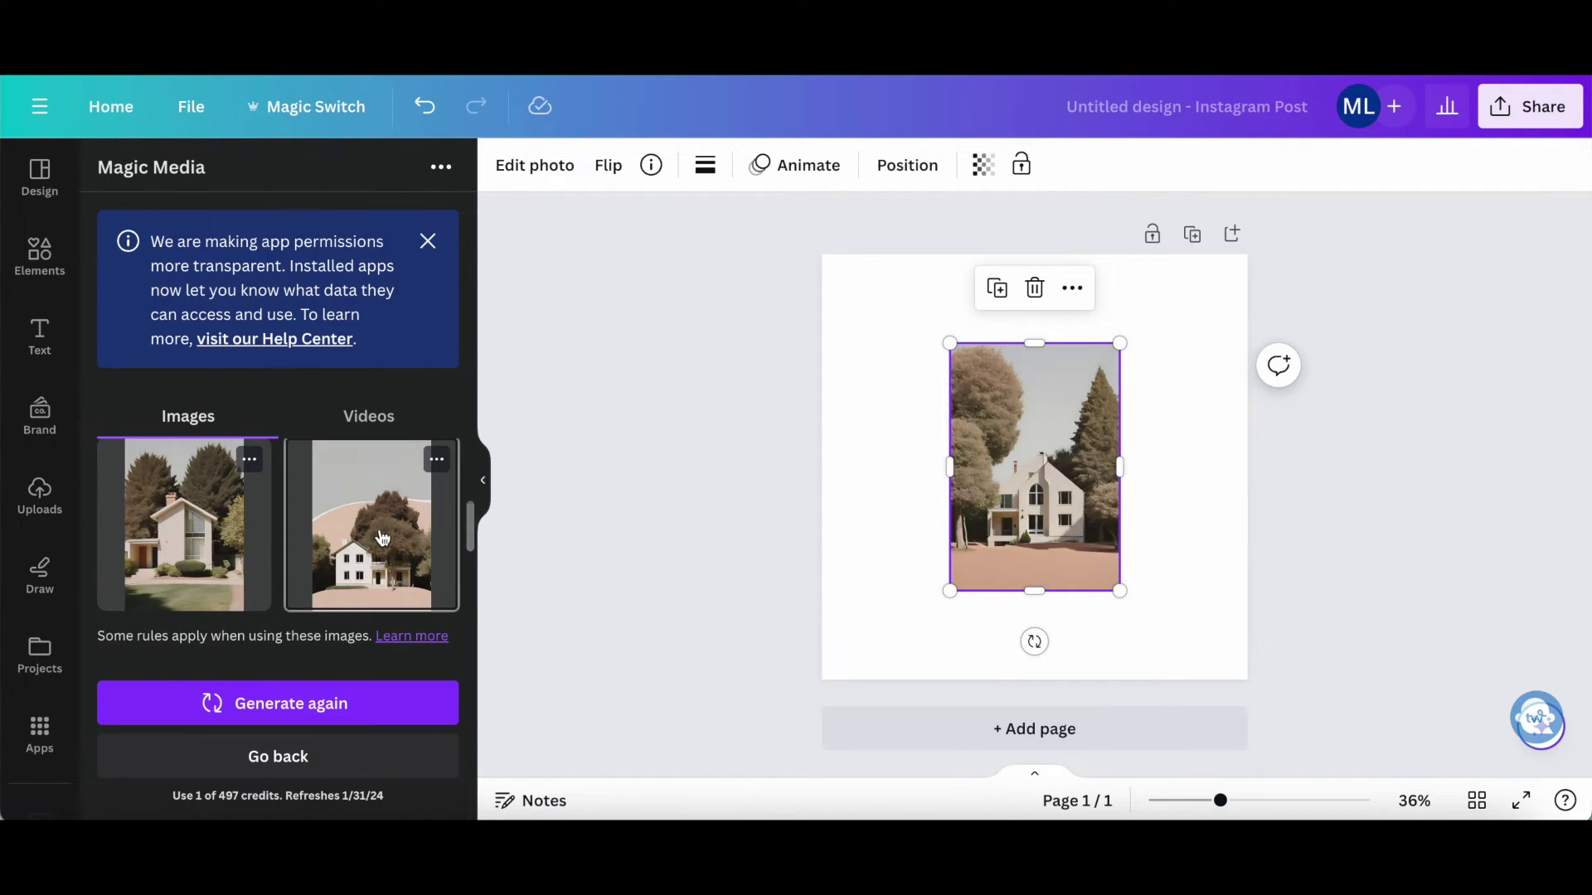
mouse_move(381, 538)
left_mouse_down()
mouse_move(1032, 473)
mouse_move(900, 574)
left_mouse_up()
left_click_drag(1037, 498, 1165, 407)
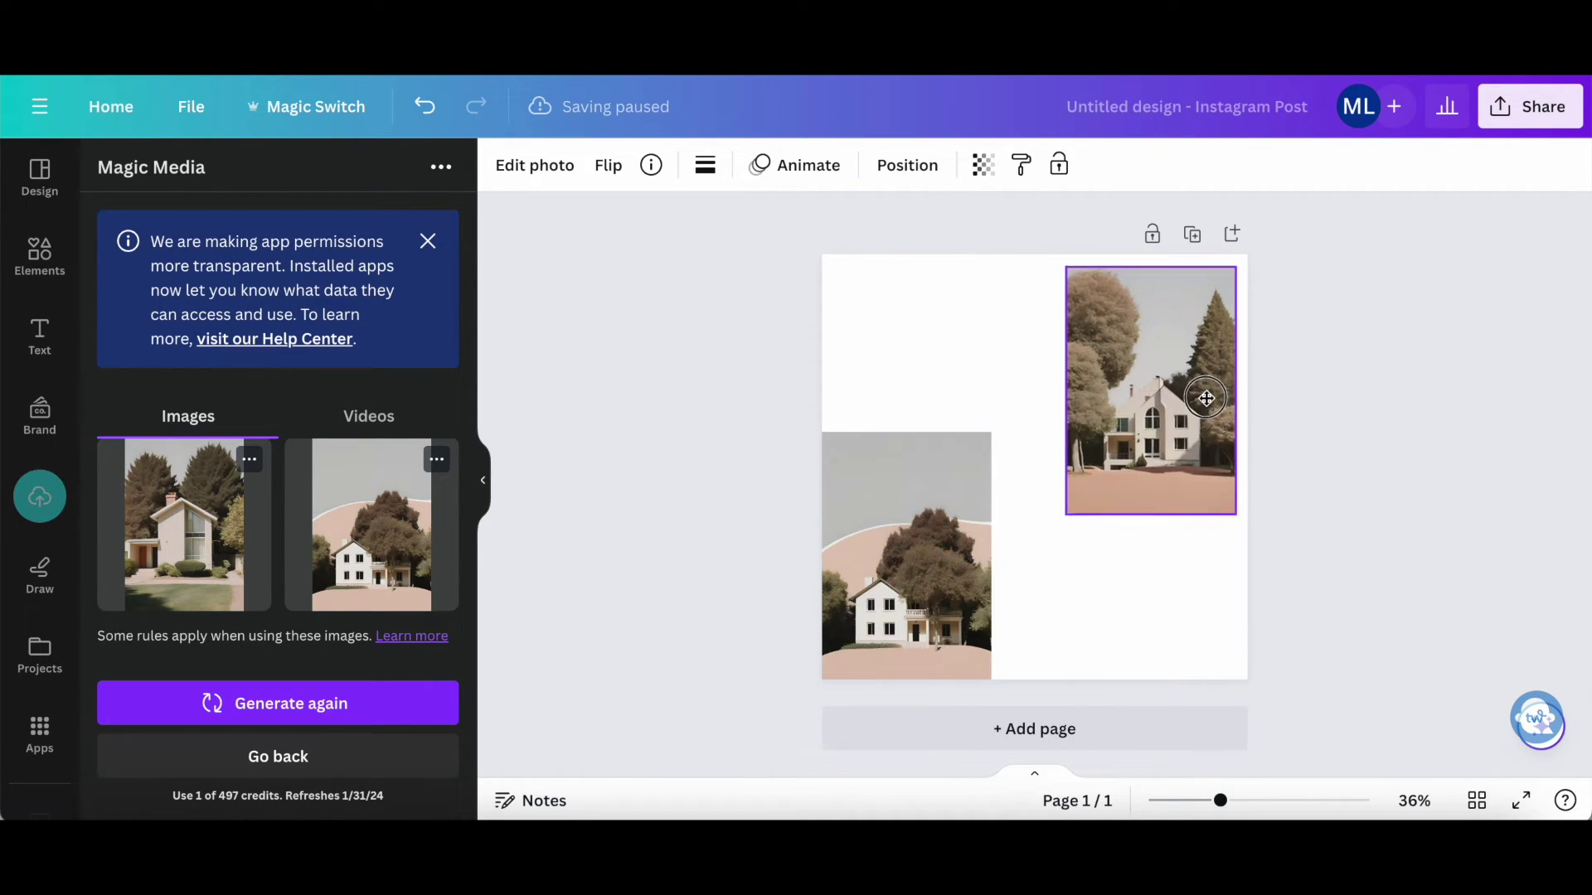
left_click(1318, 491)
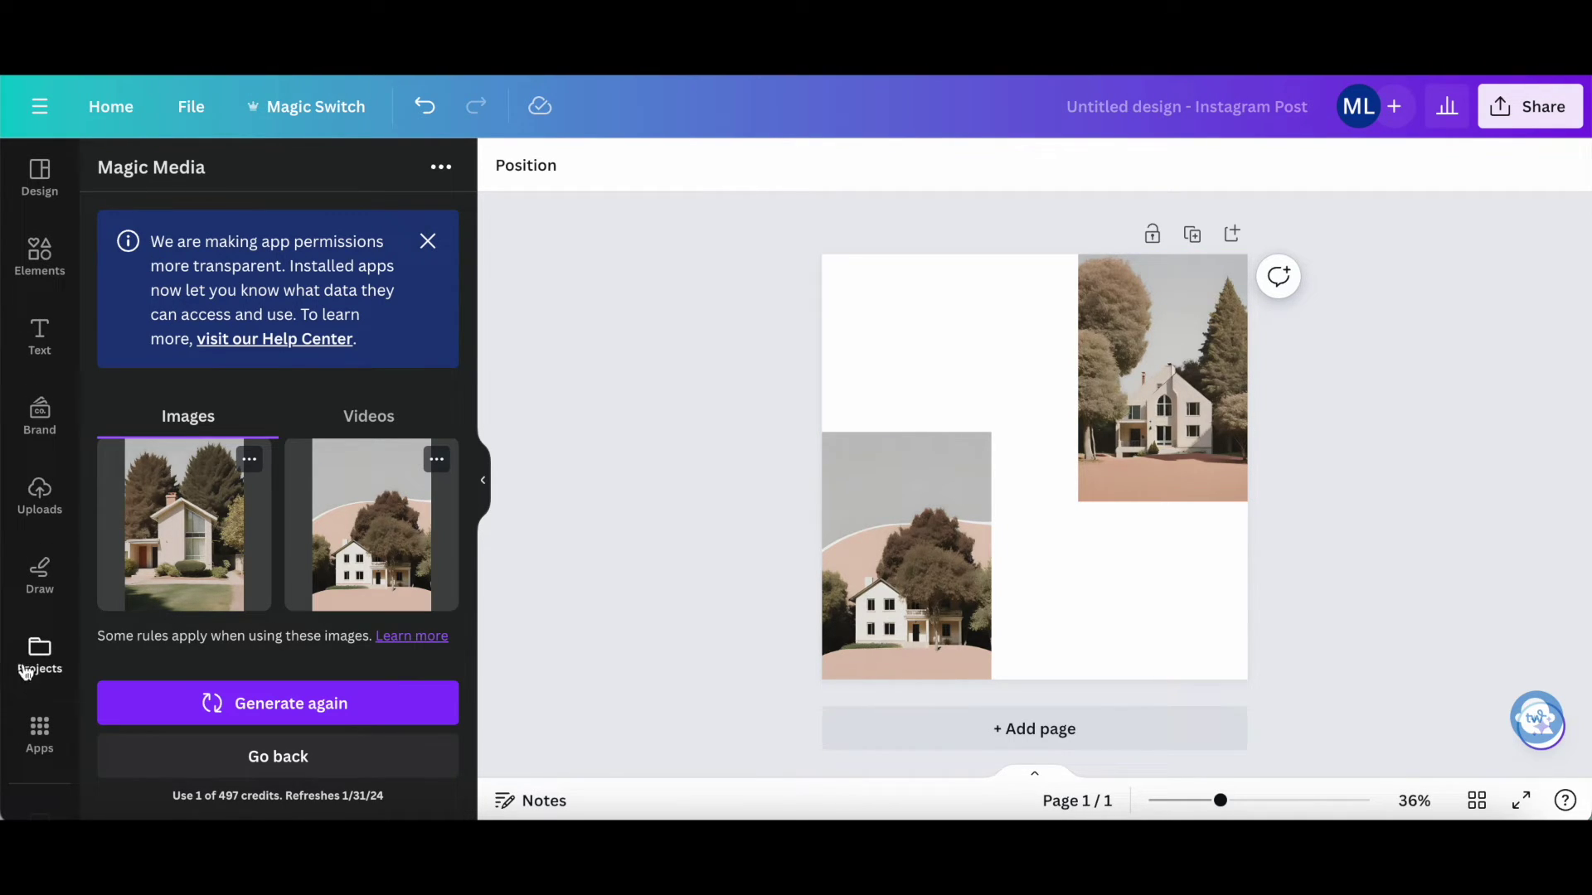
Browse the Elements, Text and Photos libraries, then clear the design title
left_click(27, 276)
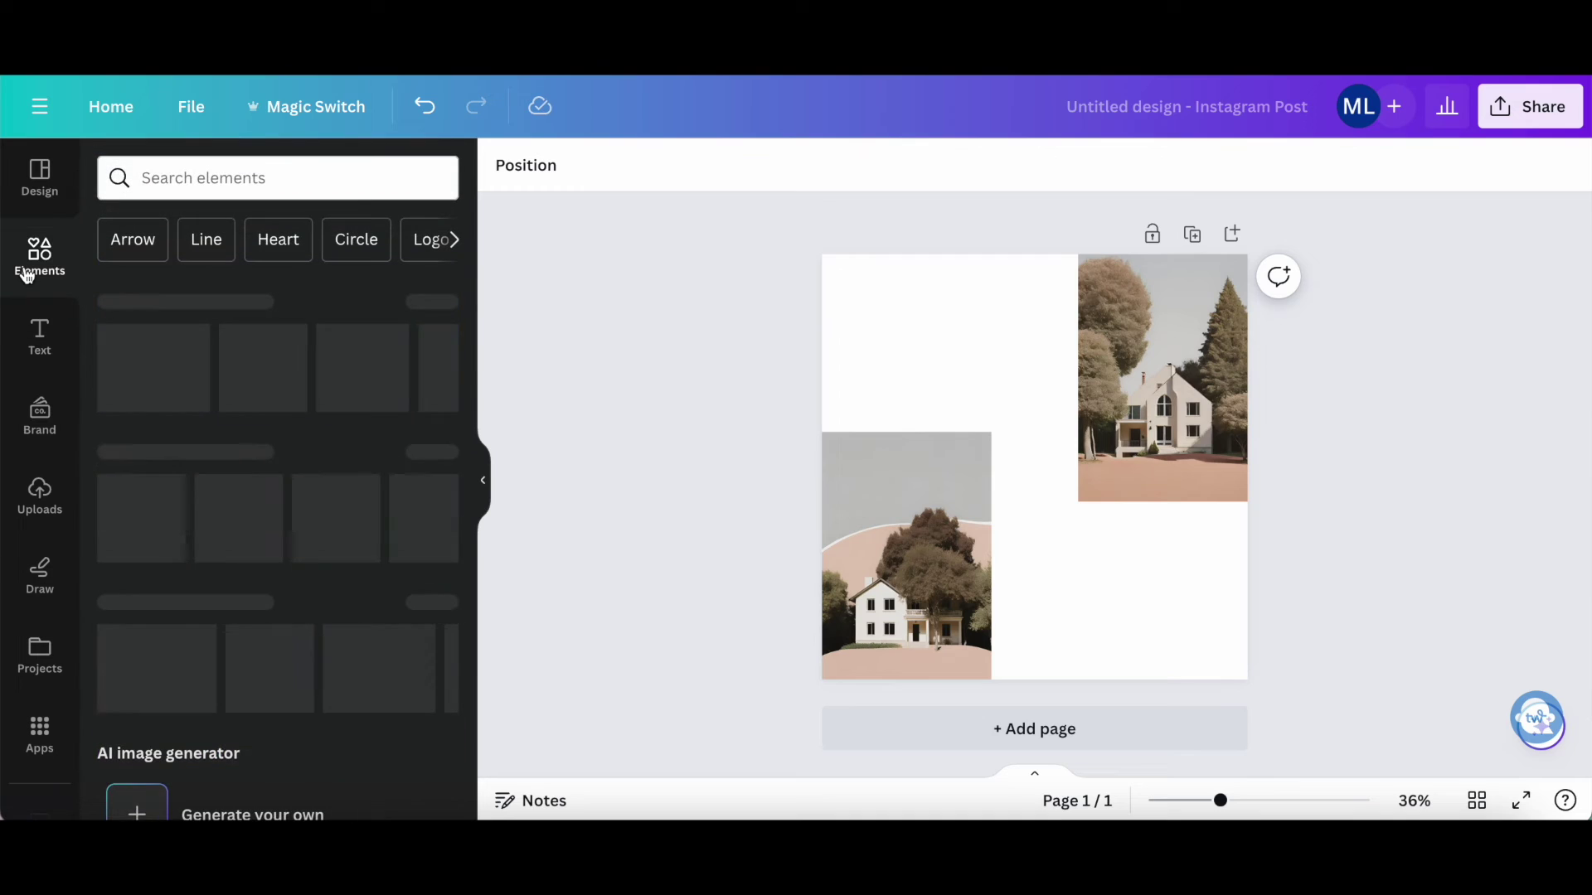
left_click(37, 345)
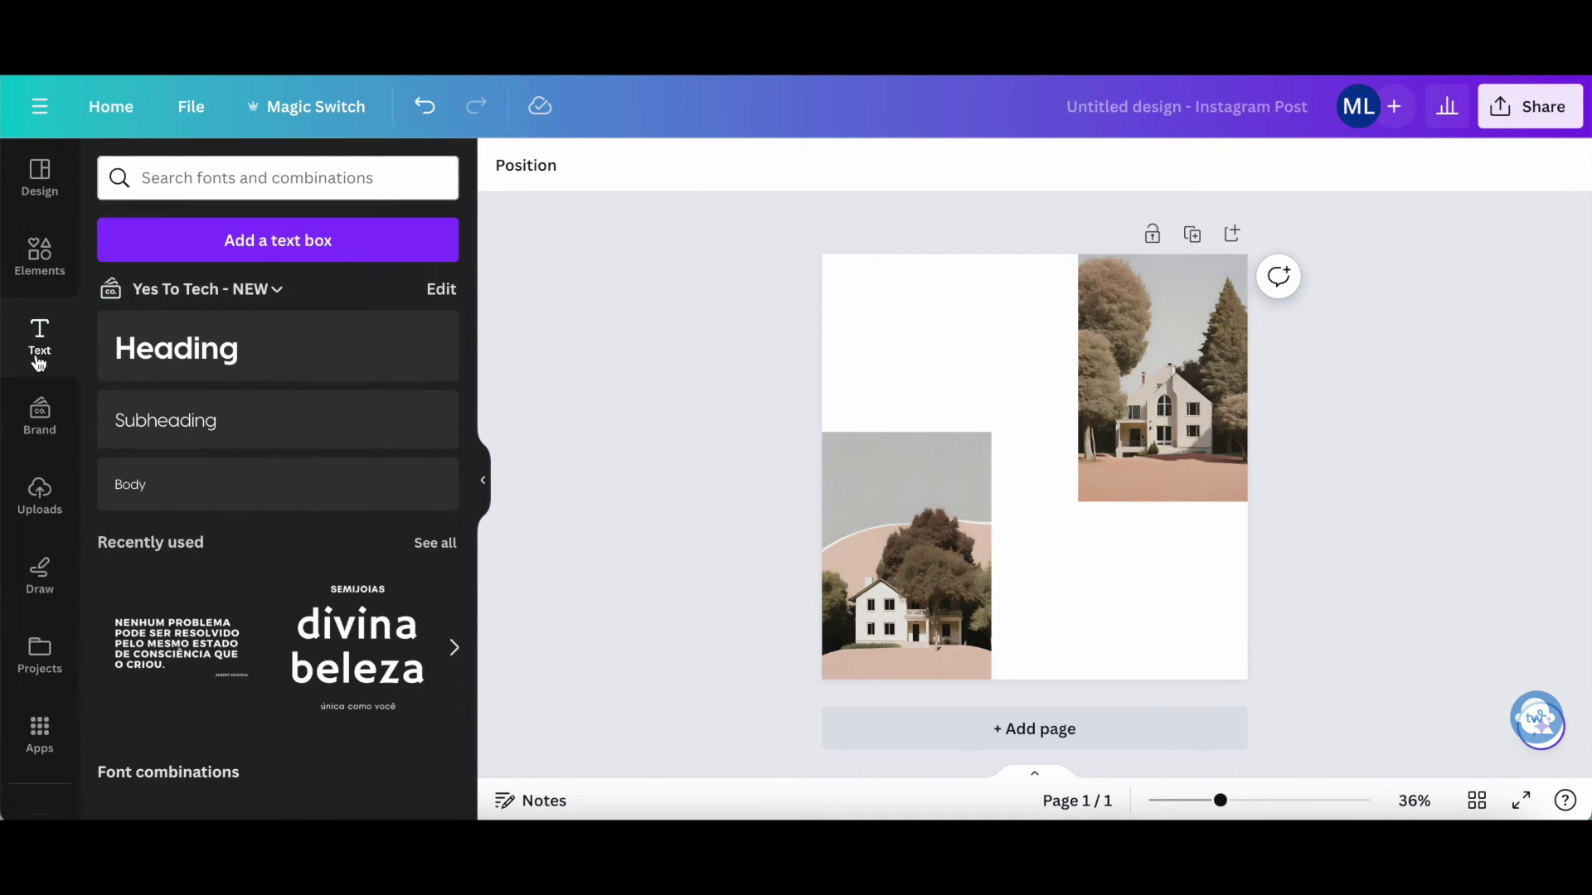
scroll(37, 498, "down", 3)
left_click(35, 581)
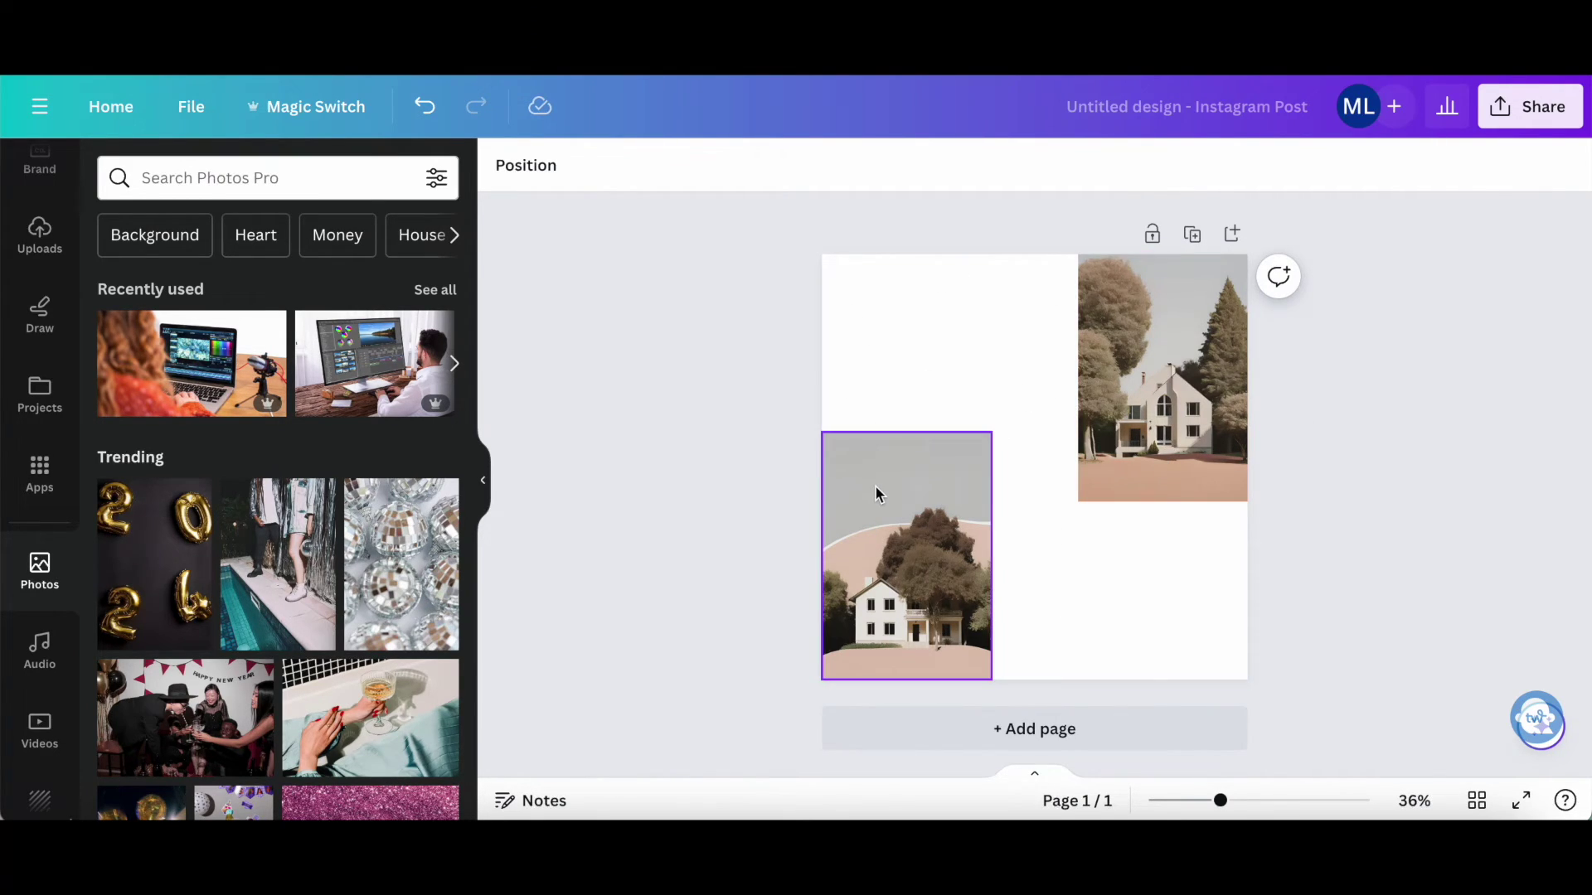
left_click(1094, 107)
key("BackSpace")
Rename the design 'Canva Text To Image Demo' and bring up the Share menu
type("anva Text To Image Demo")
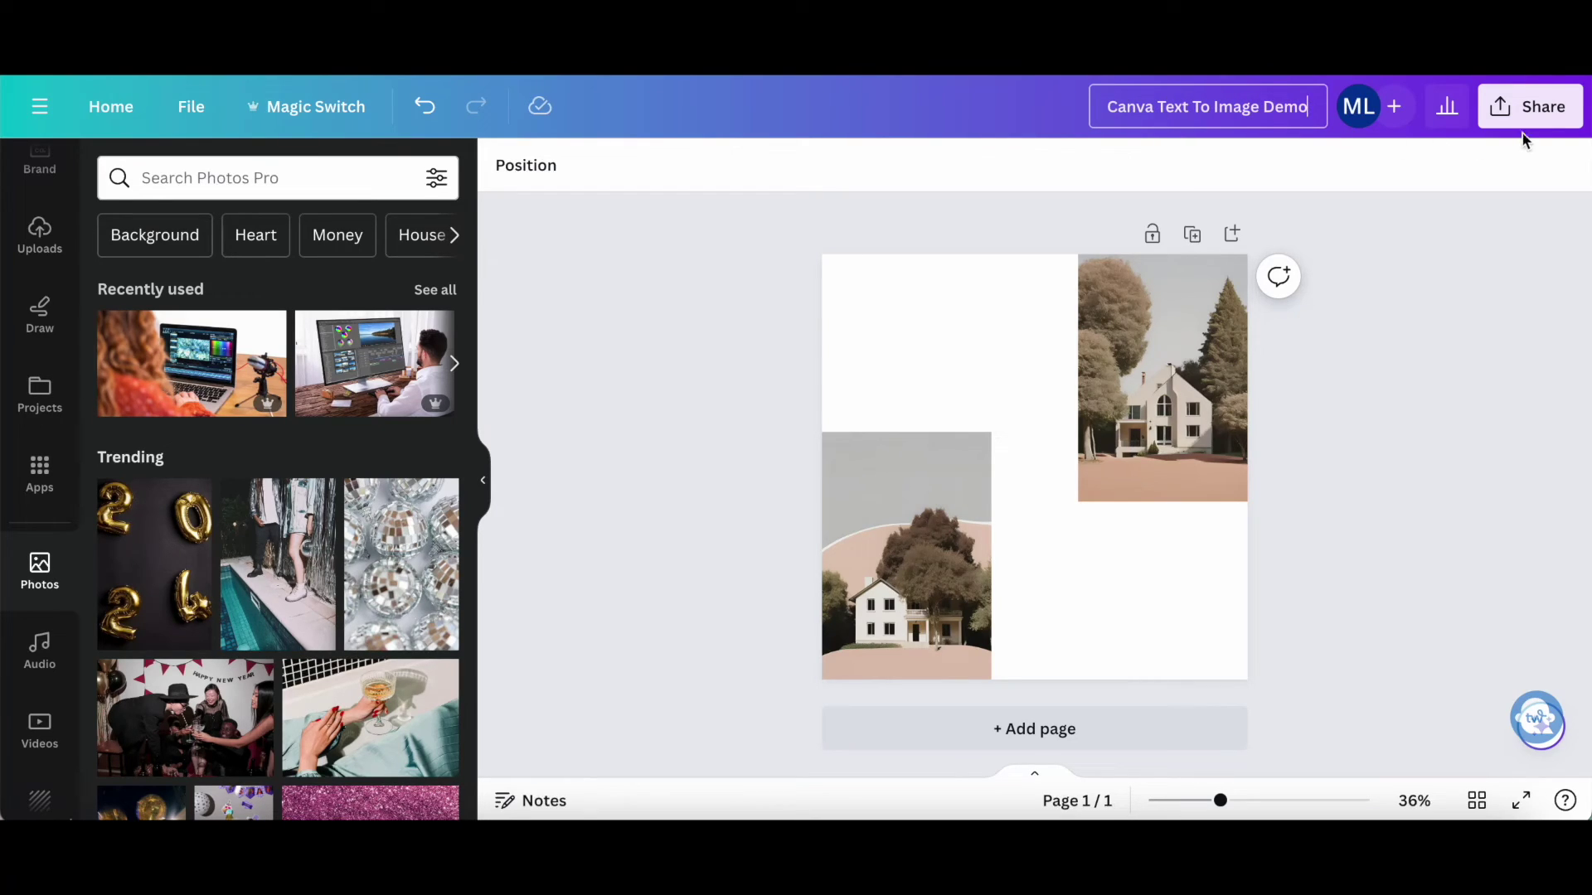
left_click(1540, 126)
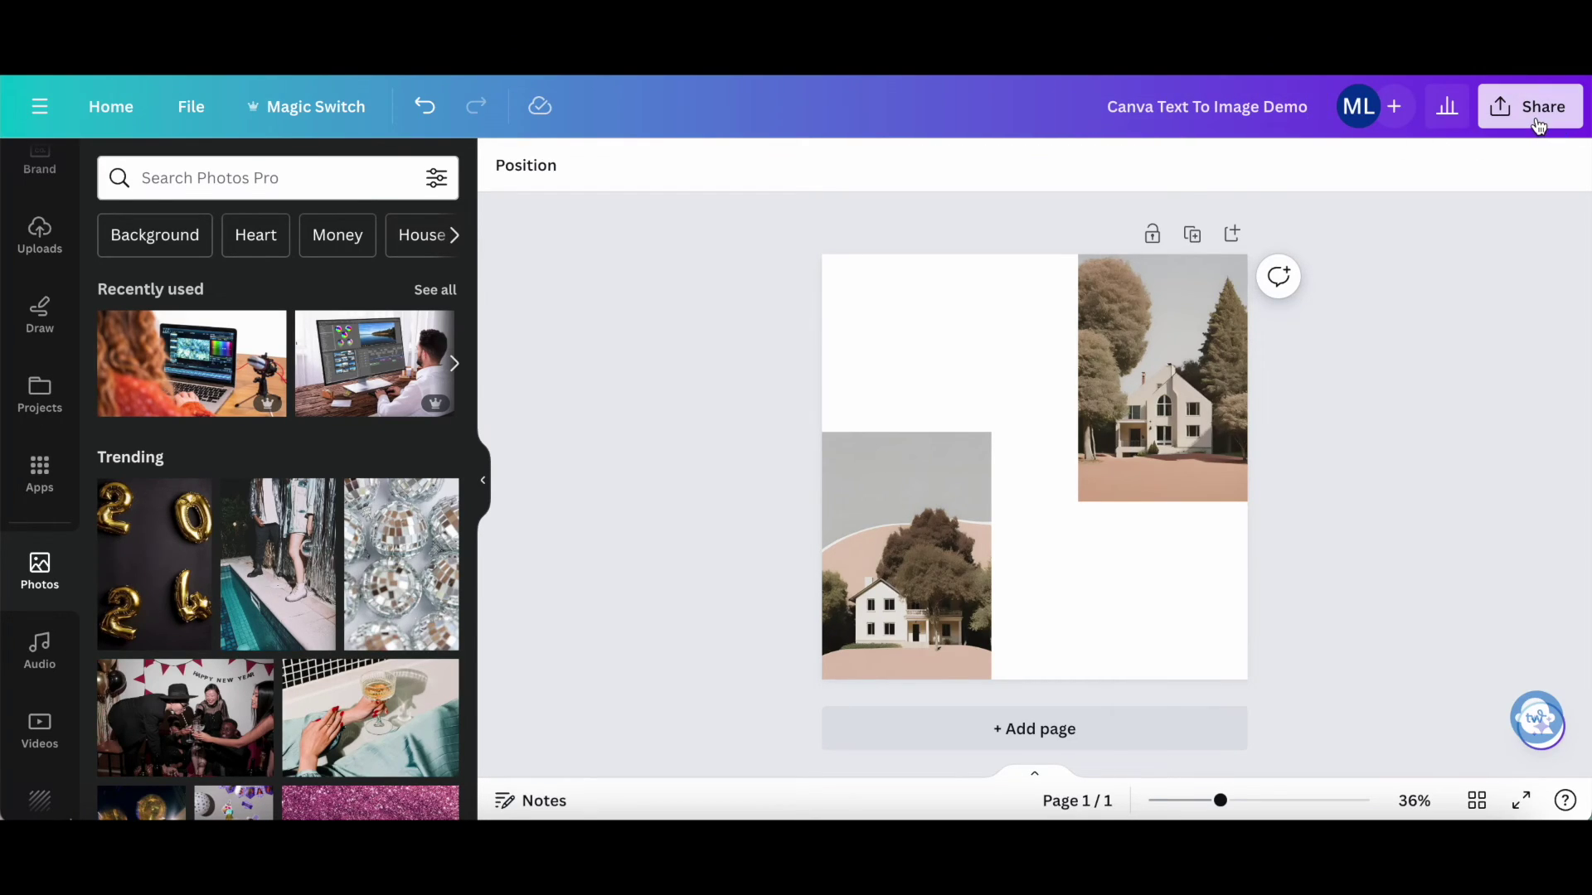
Download the design as a 1,080 × 1,080 px PNG file
left_click(1341, 671)
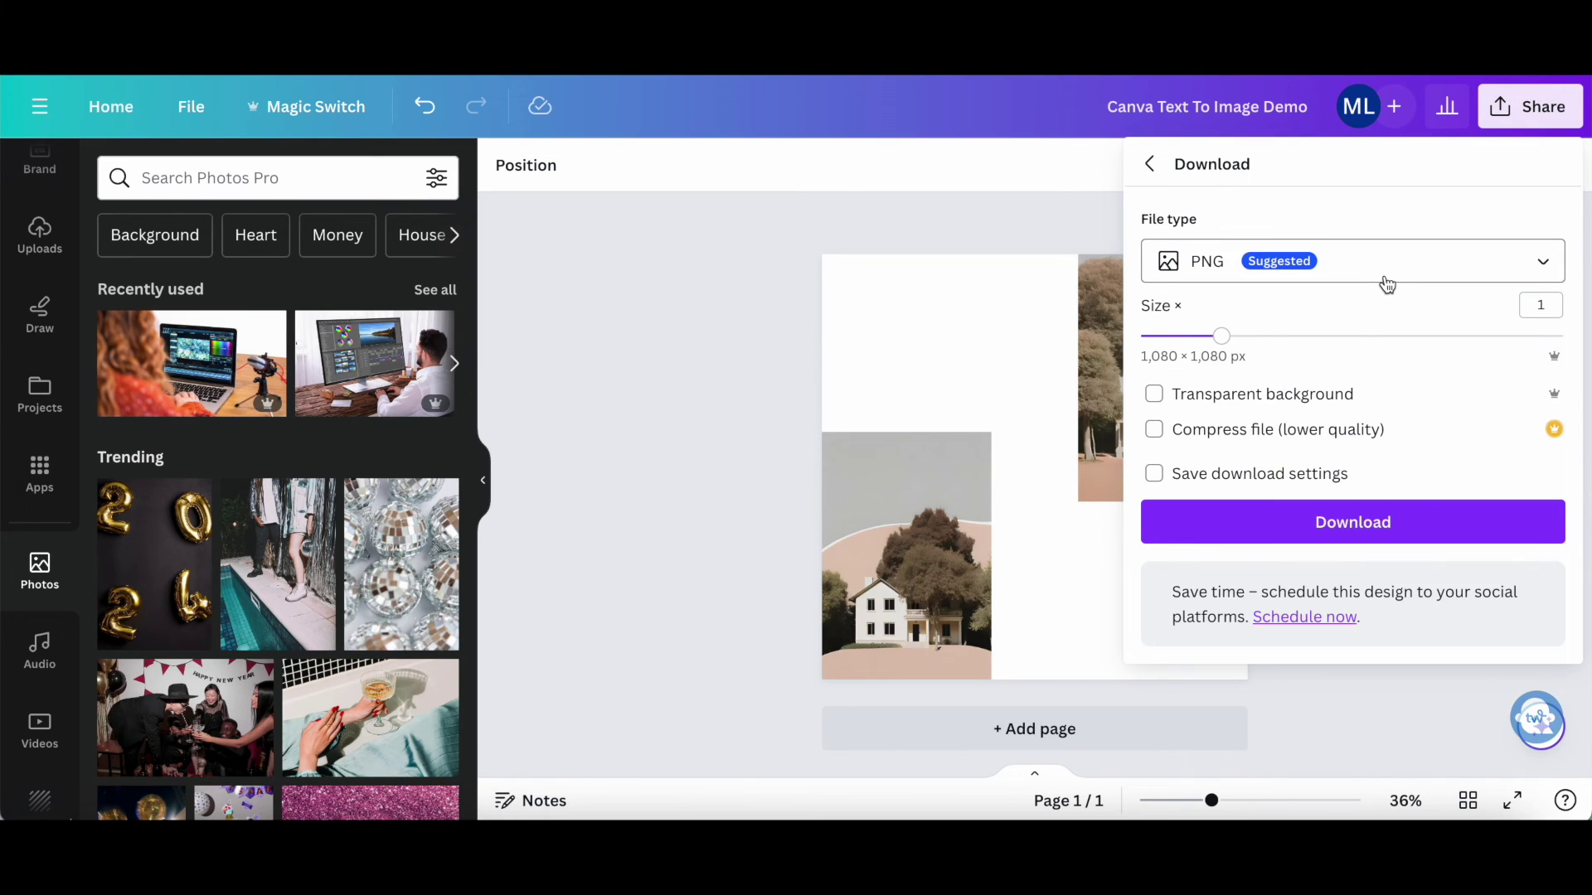
left_click(1388, 285)
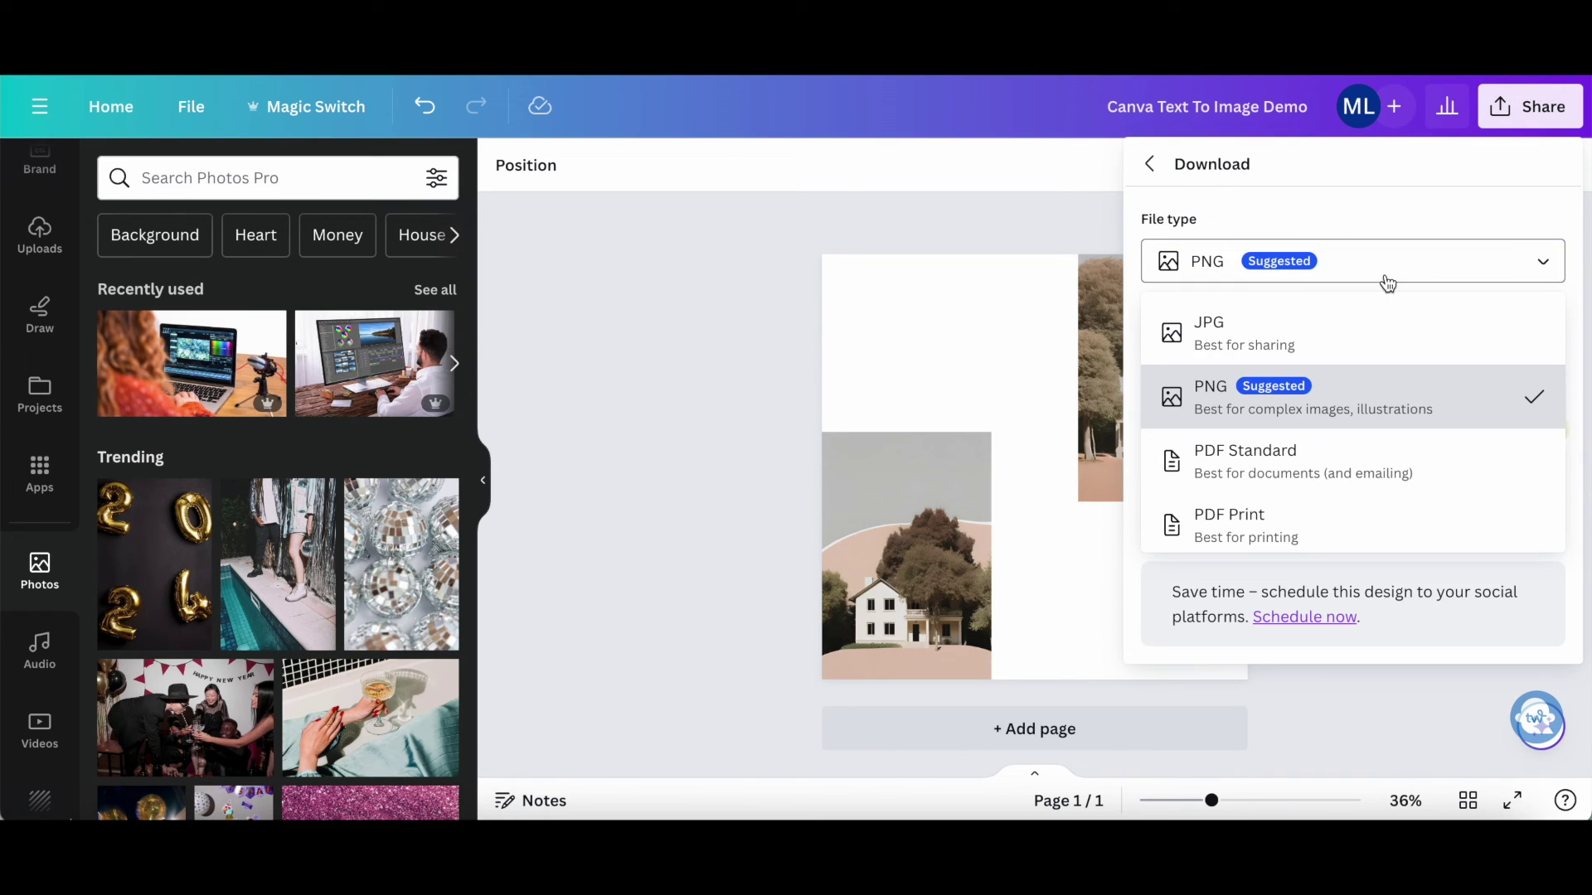
left_click(1422, 419)
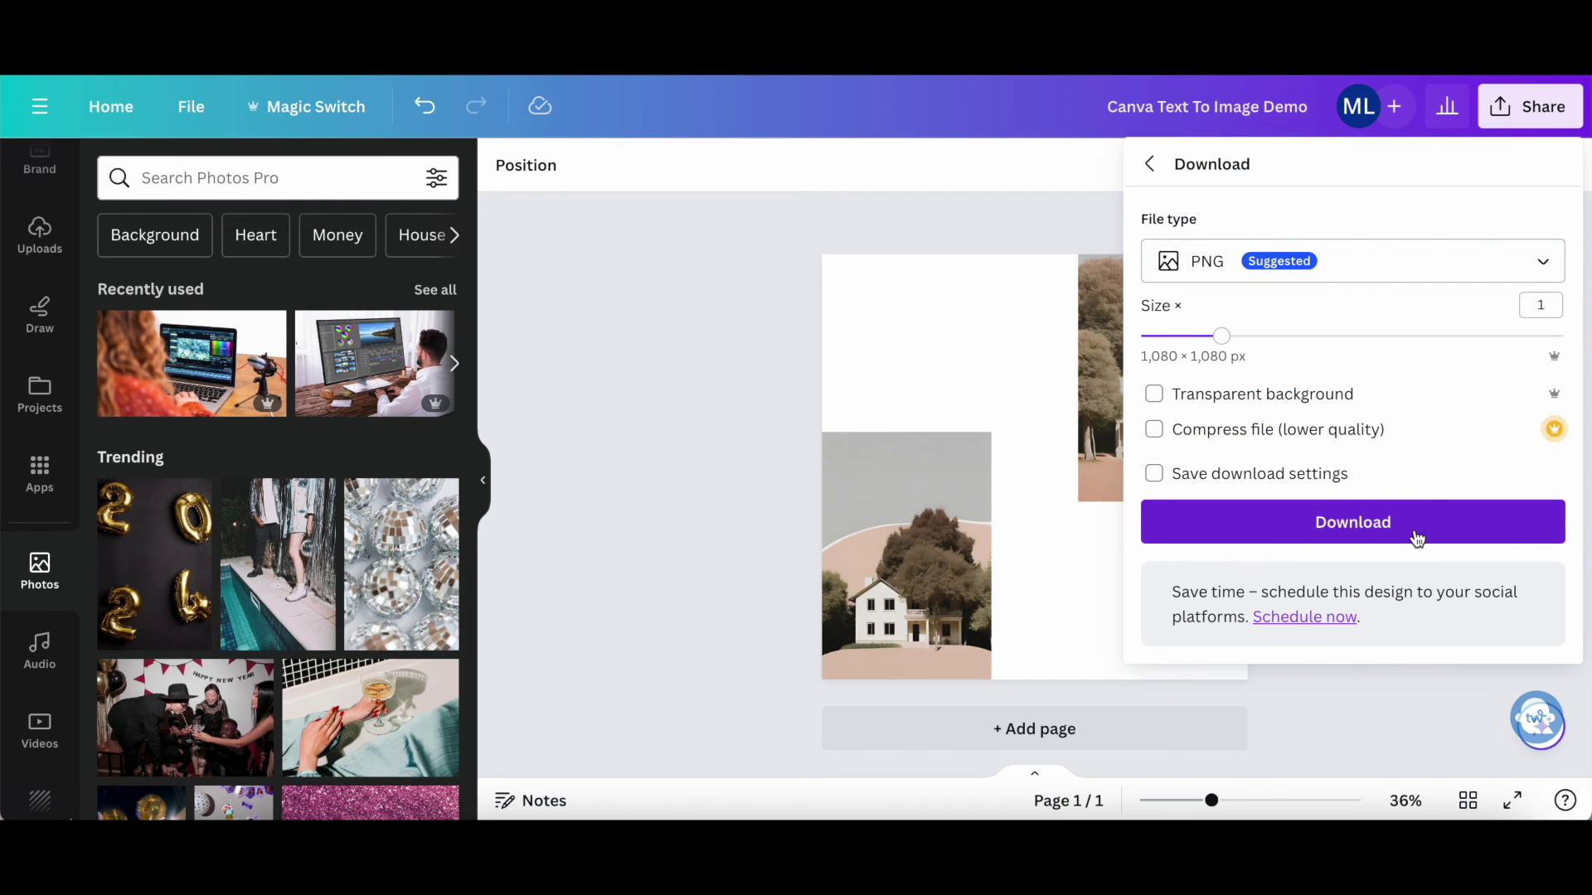
left_click(1413, 534)
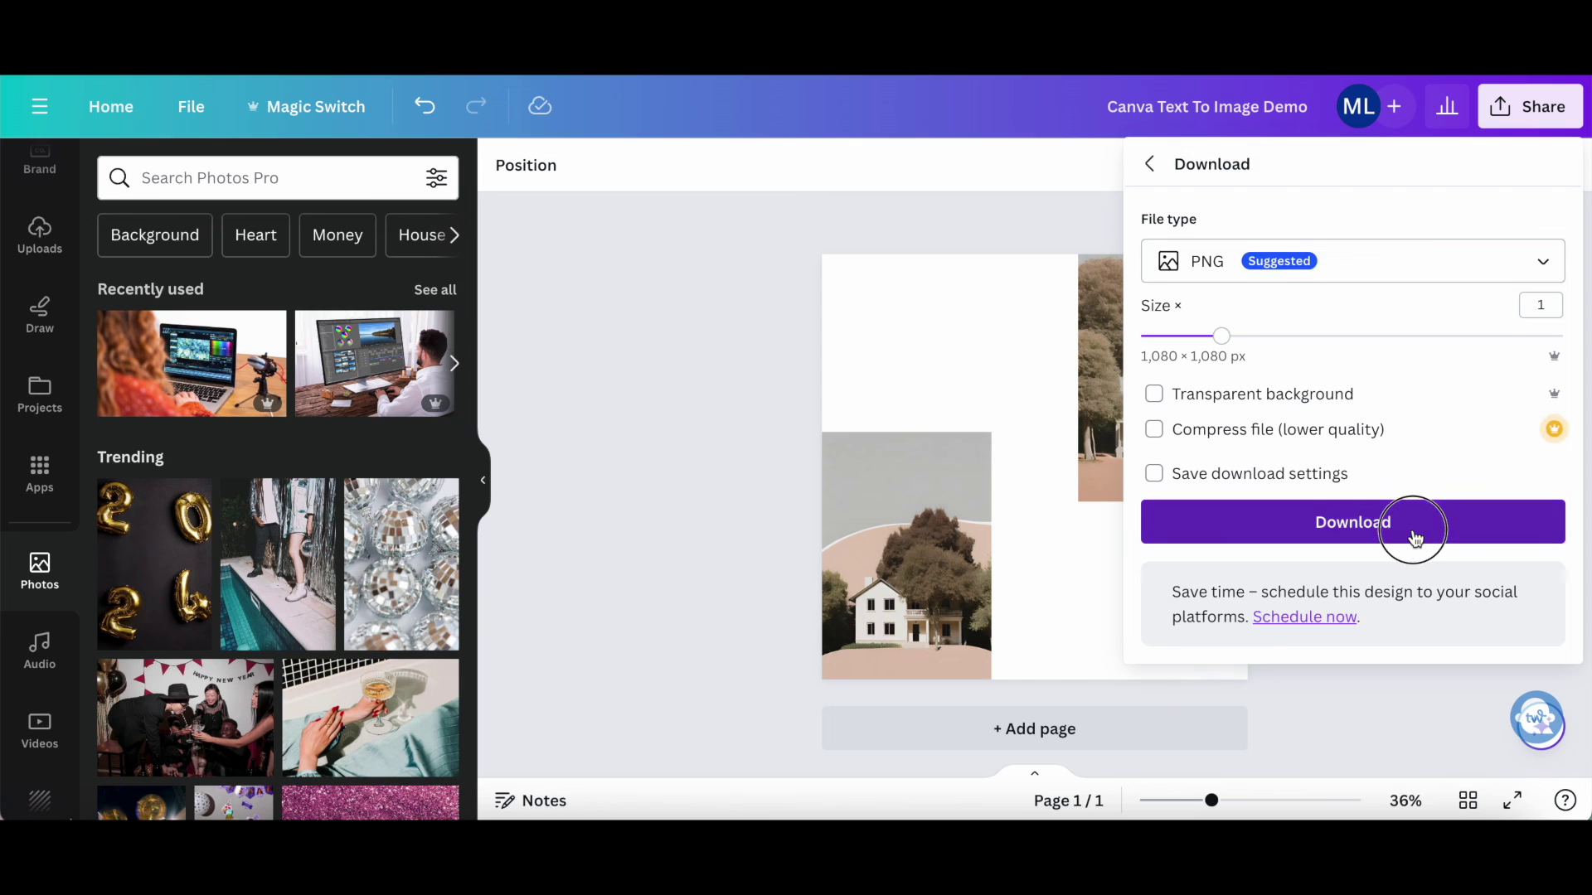